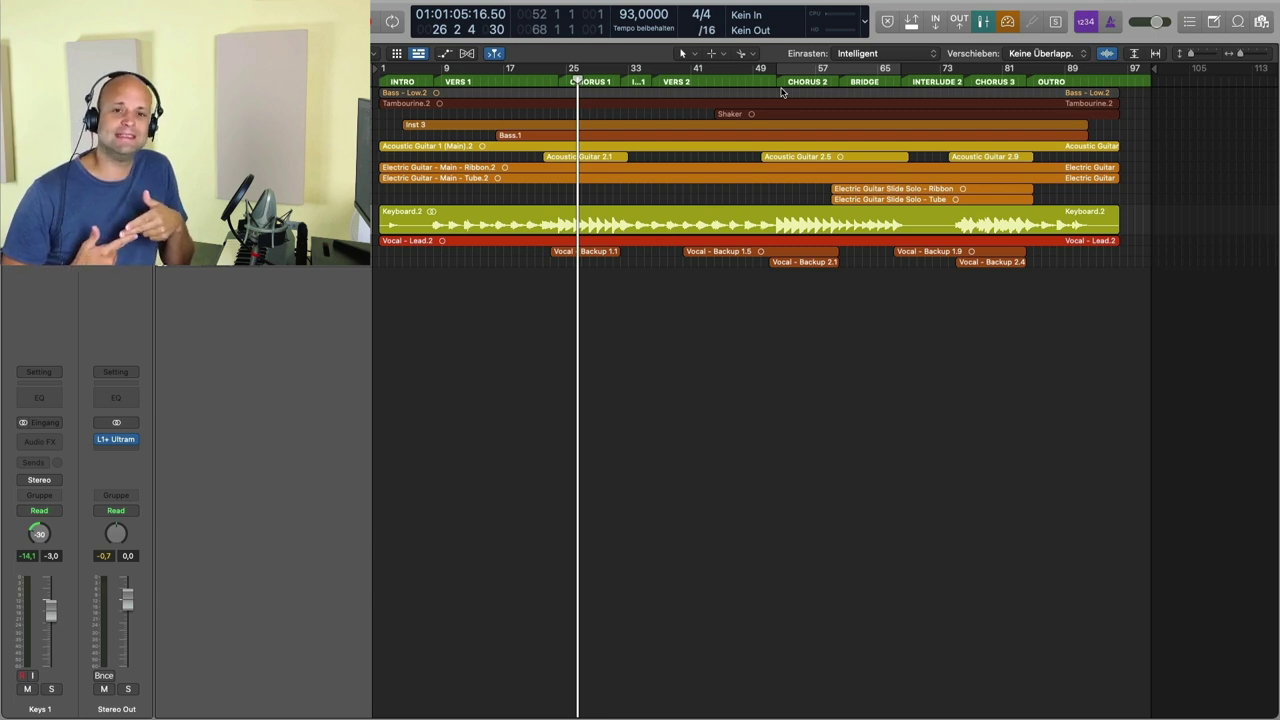
Move the playhead to bar 9 and create an instrument track below Slide Solo 1A with a stereo Alchemy
{"action": "left_click", "coordinate": [441, 72]}
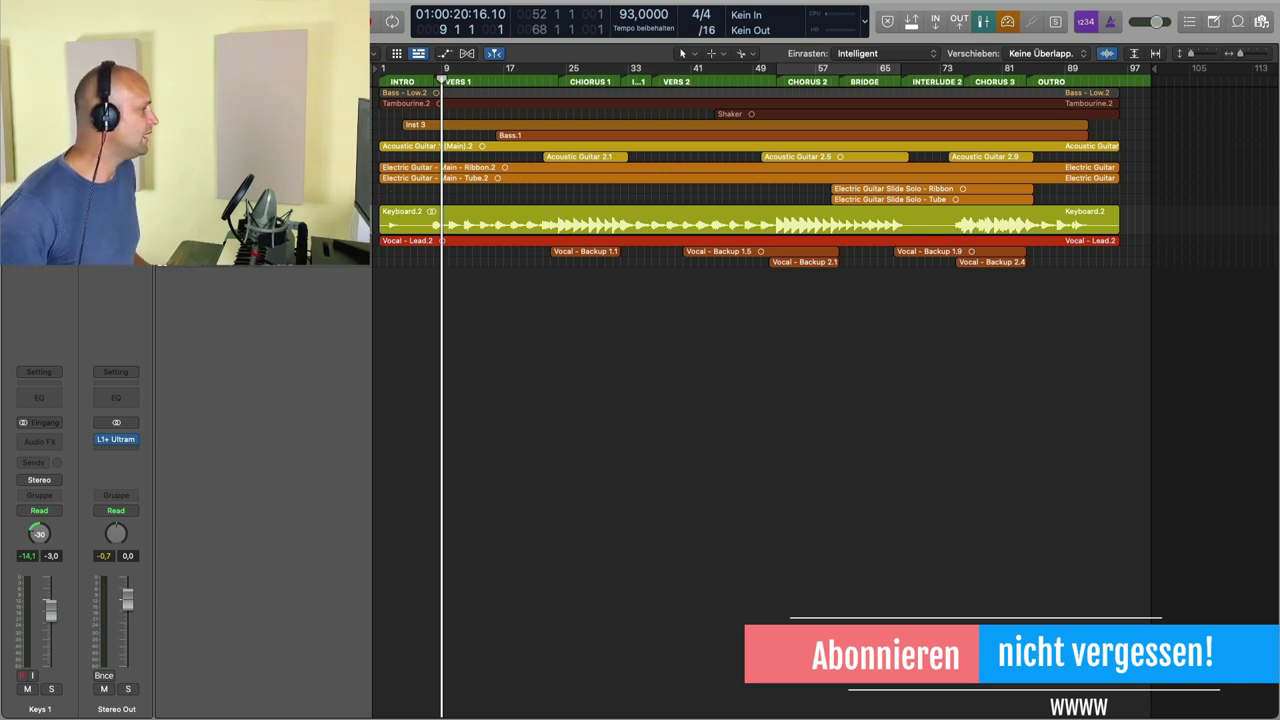
{"action": "key", "text": "Up"}
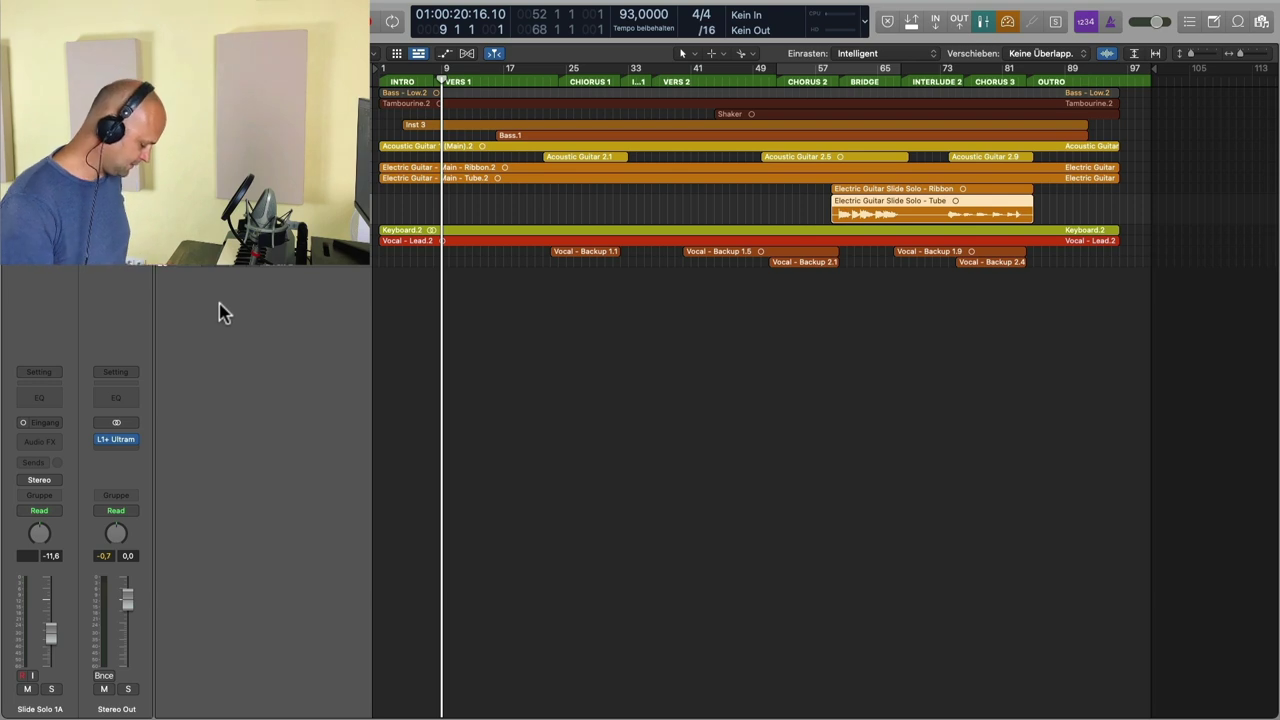
{"action": "key", "text": "alt+super+s"}
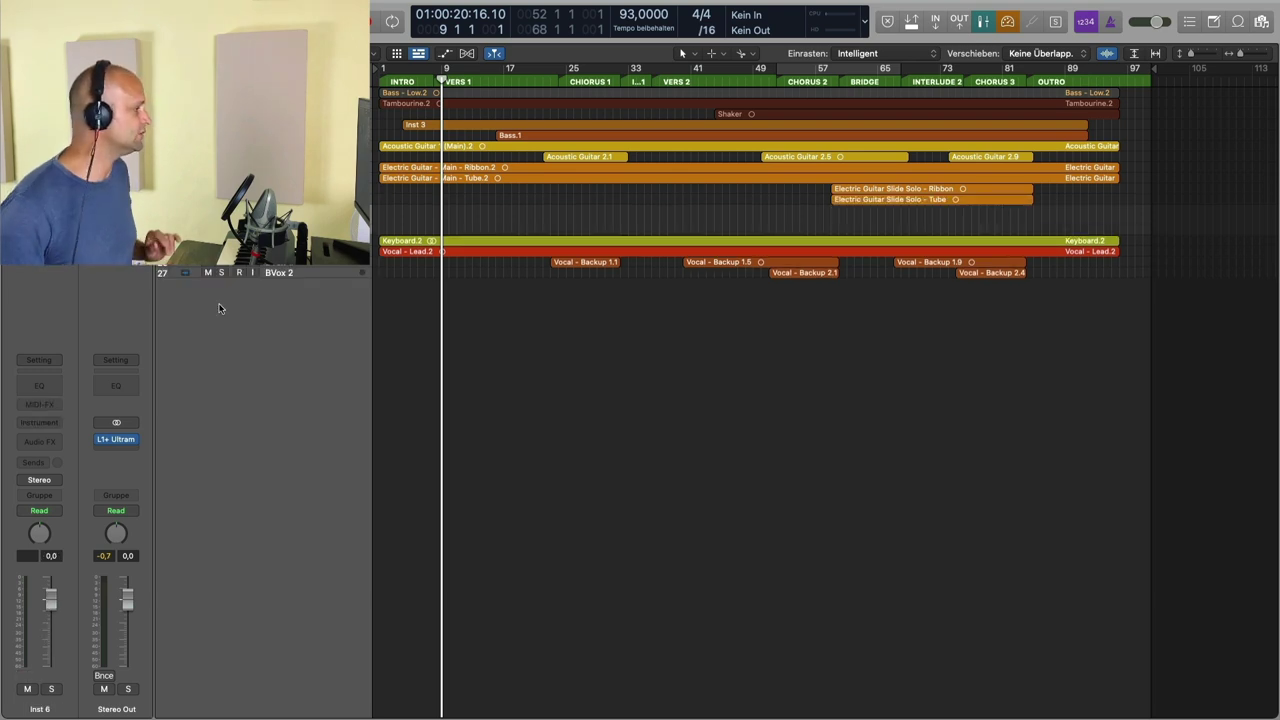
{"action": "left_click", "coordinate": [57, 428]}
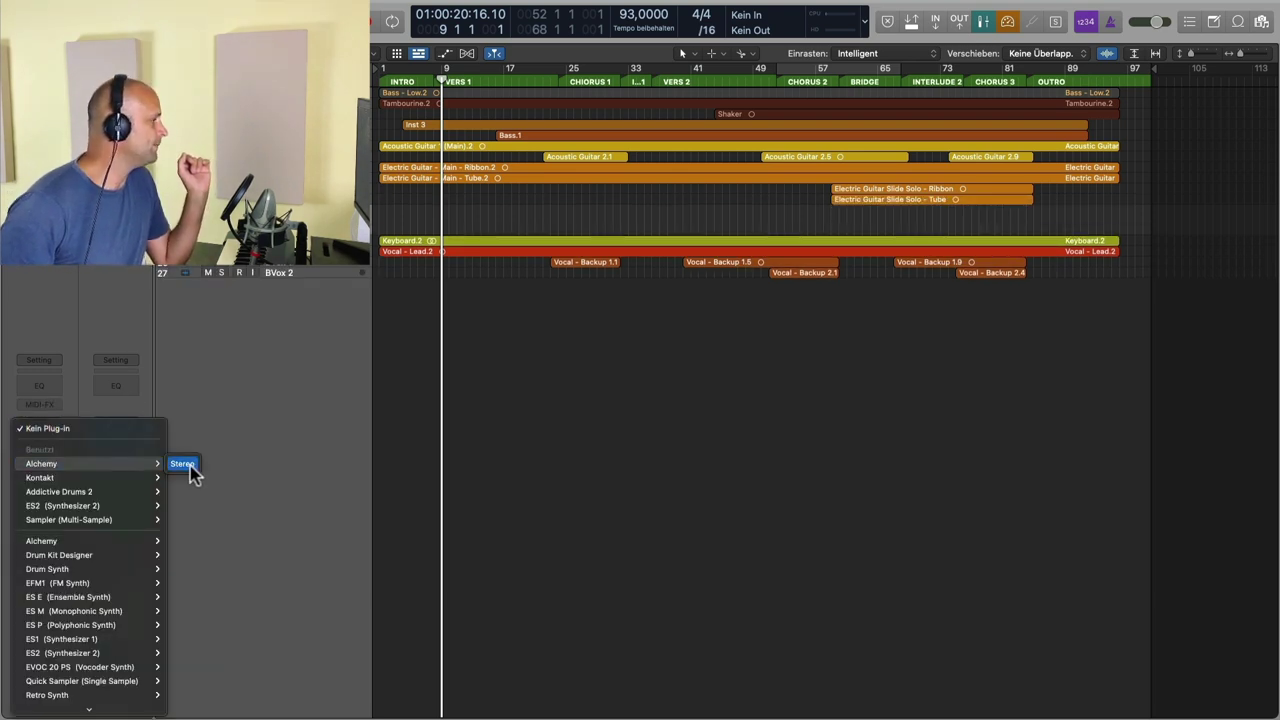
{"action": "left_click", "coordinate": [193, 474]}
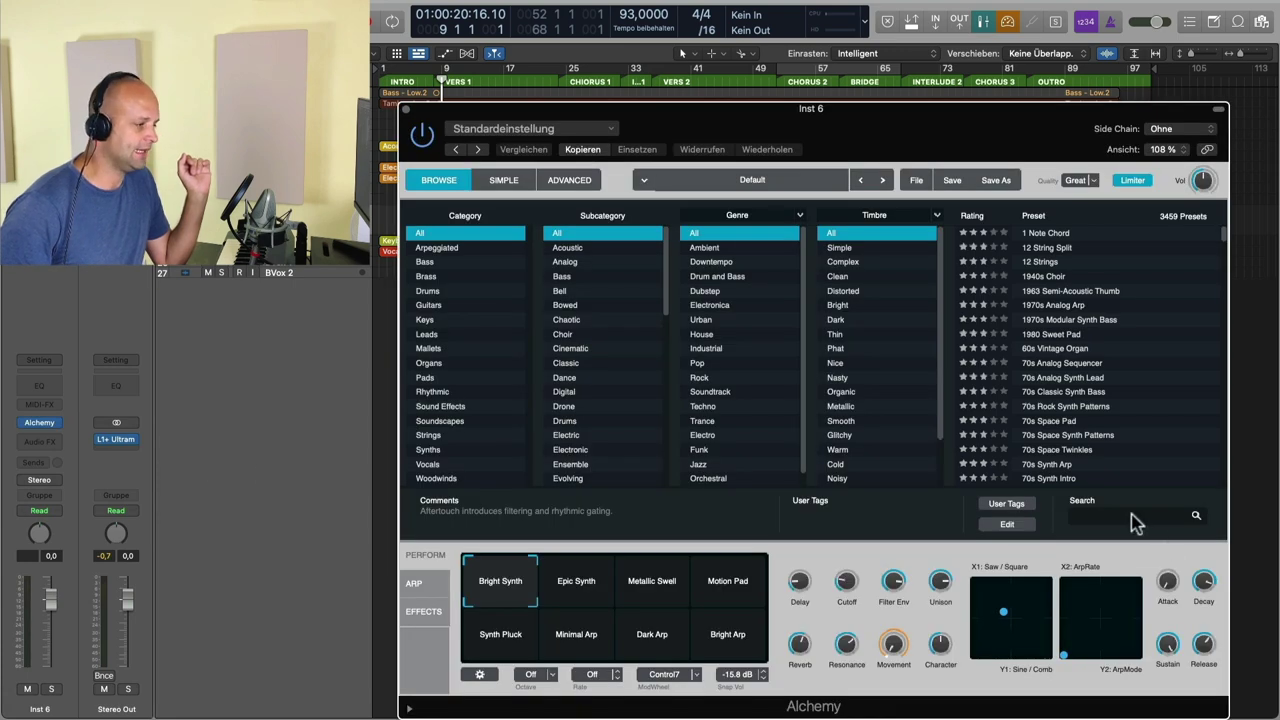
Search the Alchemy presets for "perfect pad", load Perfect Pad 01 with its Soft variation and close the instrument
{"action": "left_click", "coordinate": [1132, 515]}
{"action": "type", "text": "perfe"}
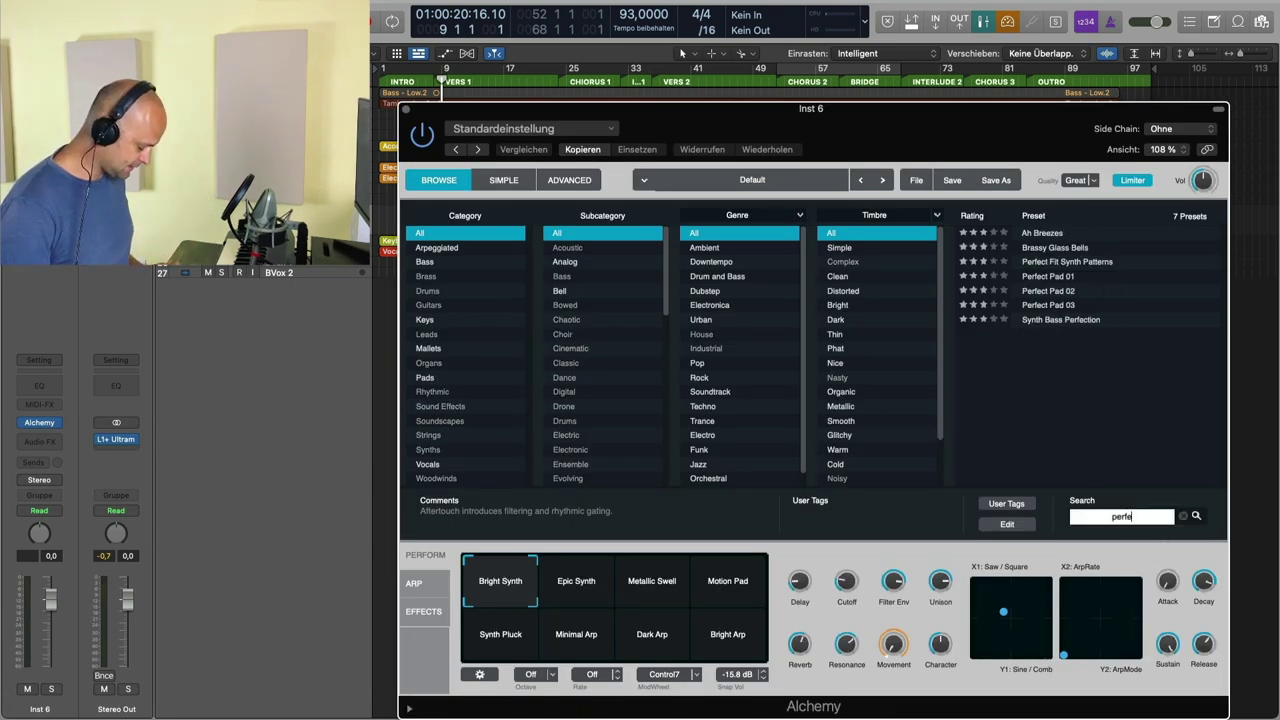
{"action": "type", "text": "ct pad"}
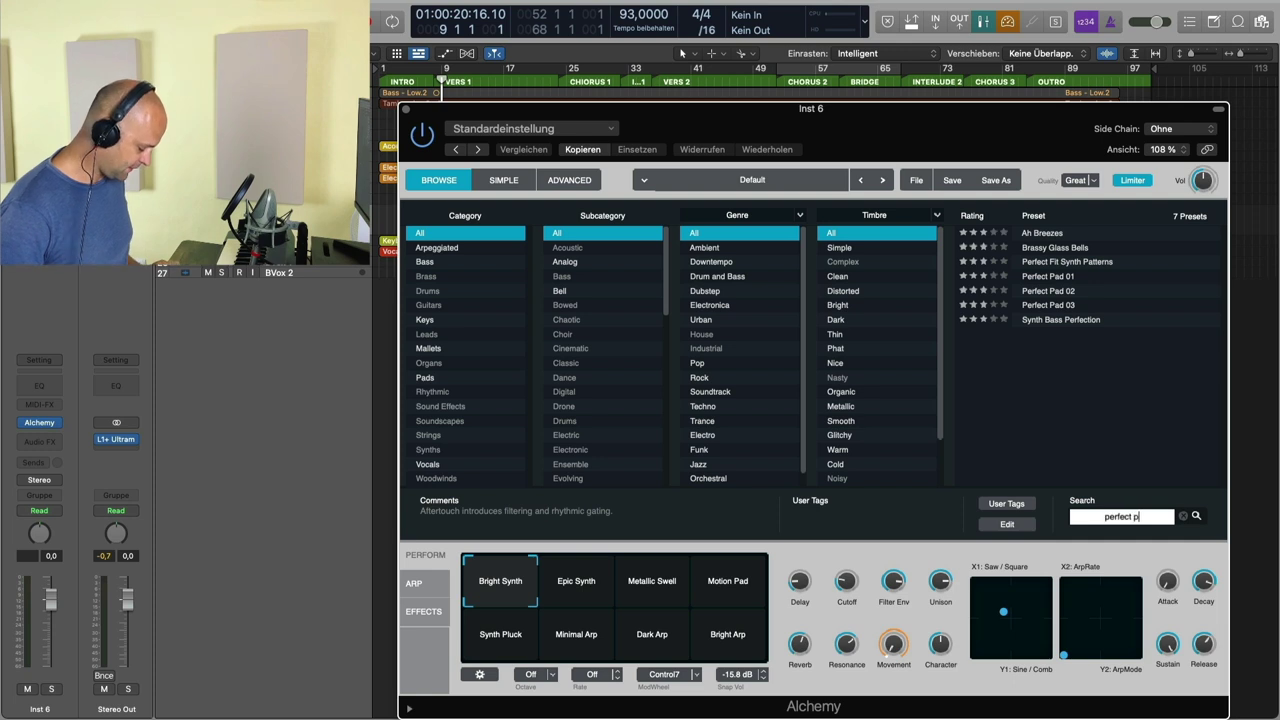
{"action": "key", "text": "Return"}
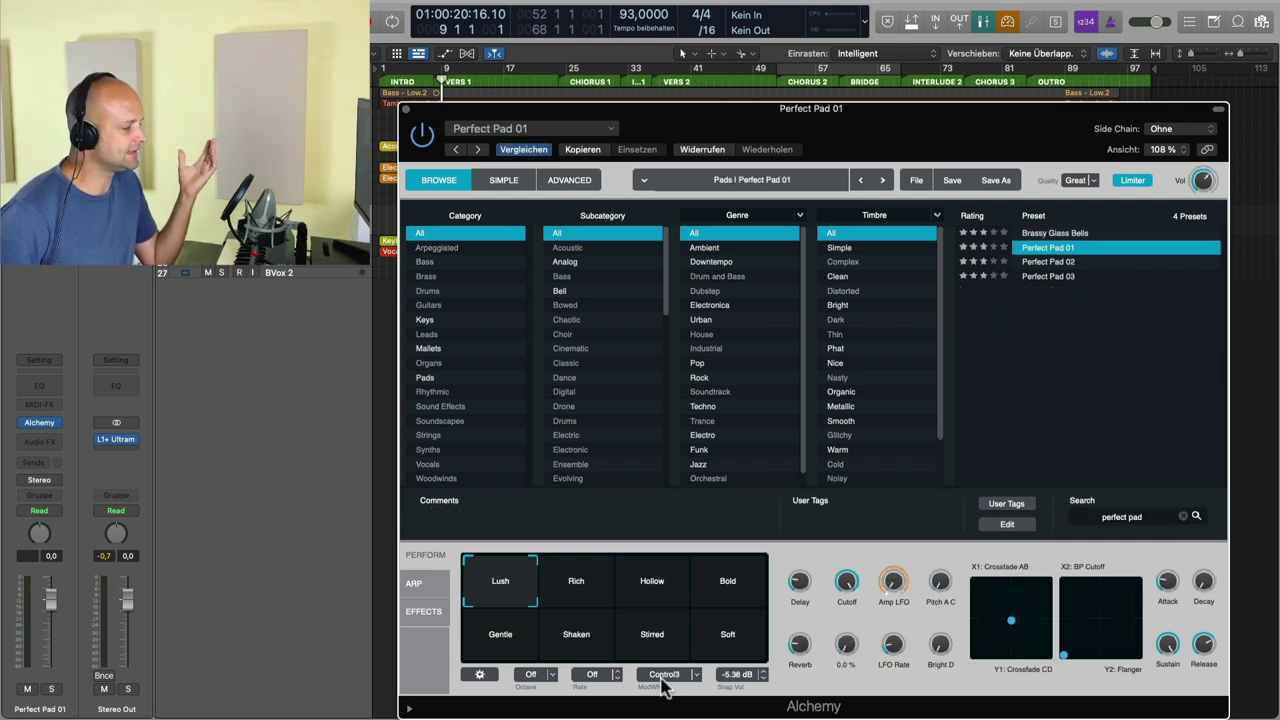
{"action": "left_click", "coordinate": [720, 638]}
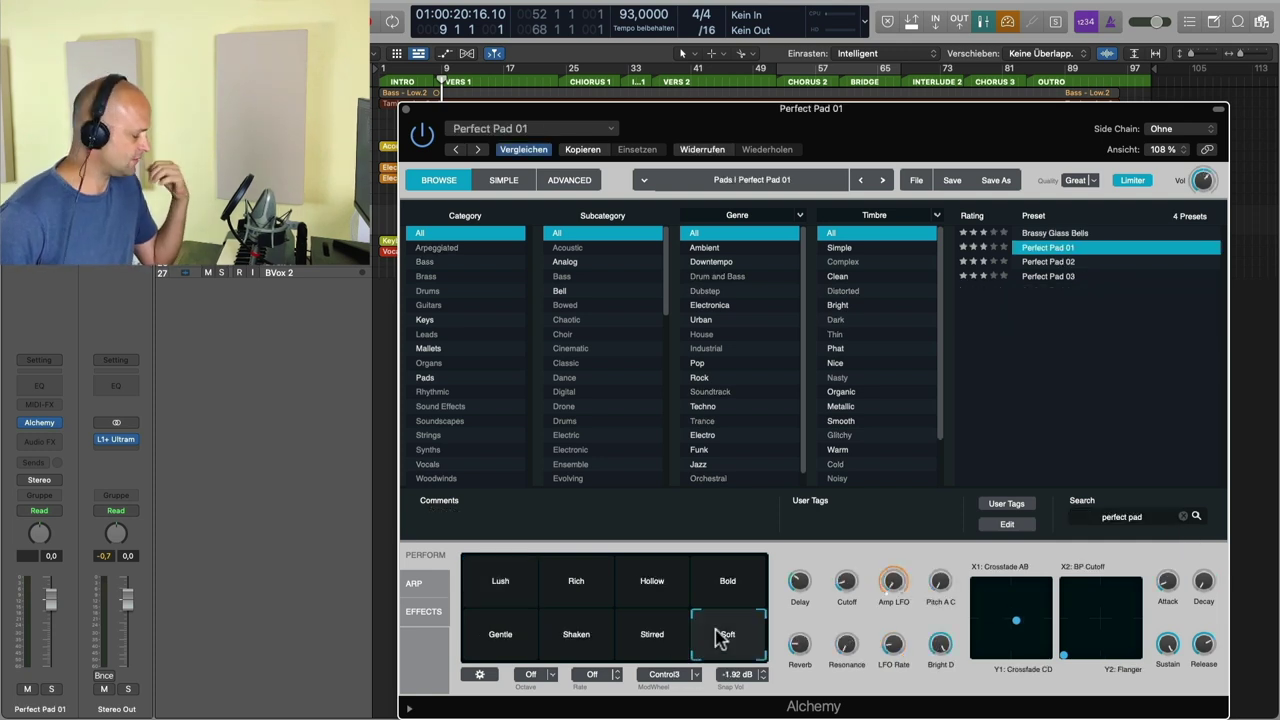
{"action": "mouse_move", "coordinate": [1205, 190]}
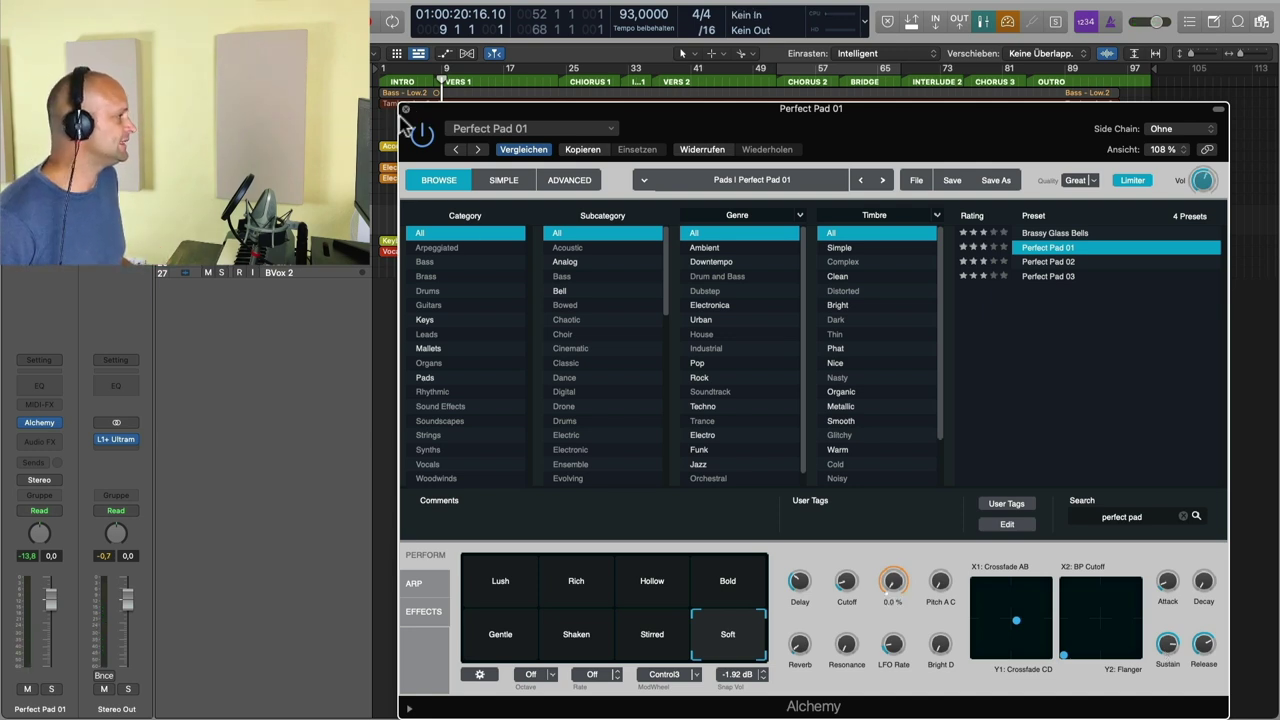
{"action": "left_click", "coordinate": [406, 107]}
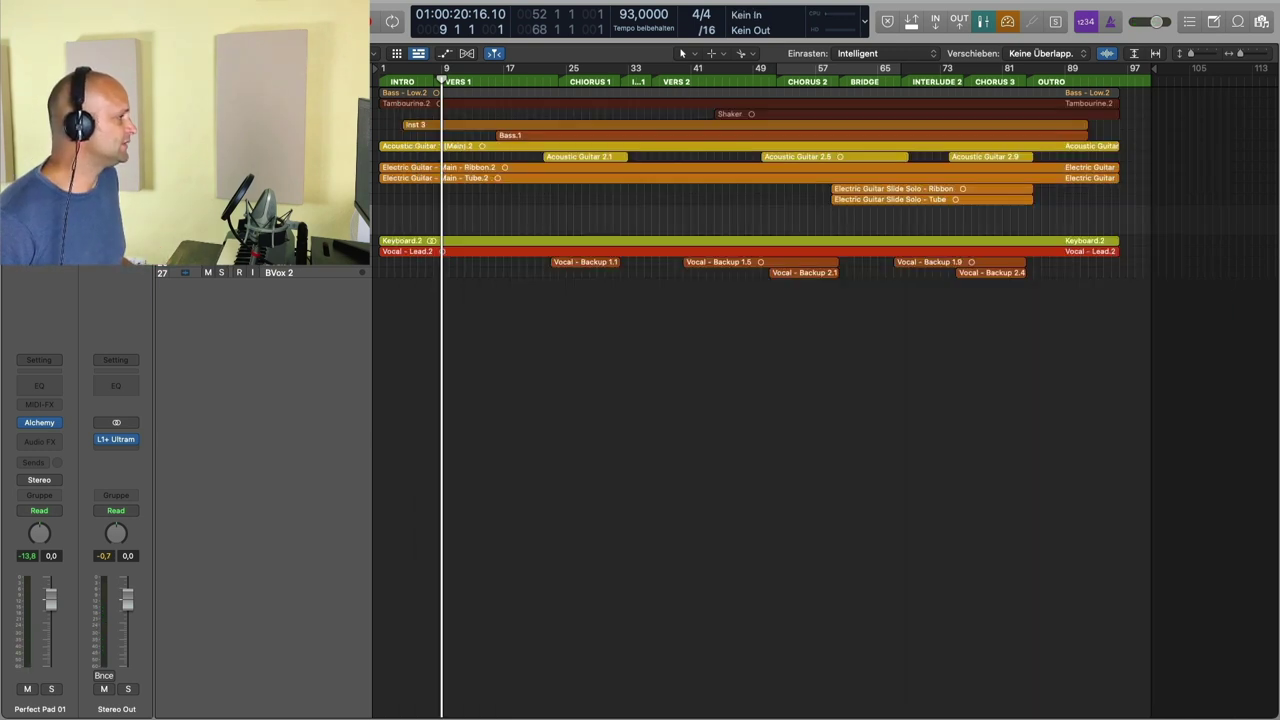
Move the playhead to bar 59 and load Perfect Pad 03 in Alchemy on a duplicate of the pad track
{"action": "left_click", "coordinate": [832, 78]}
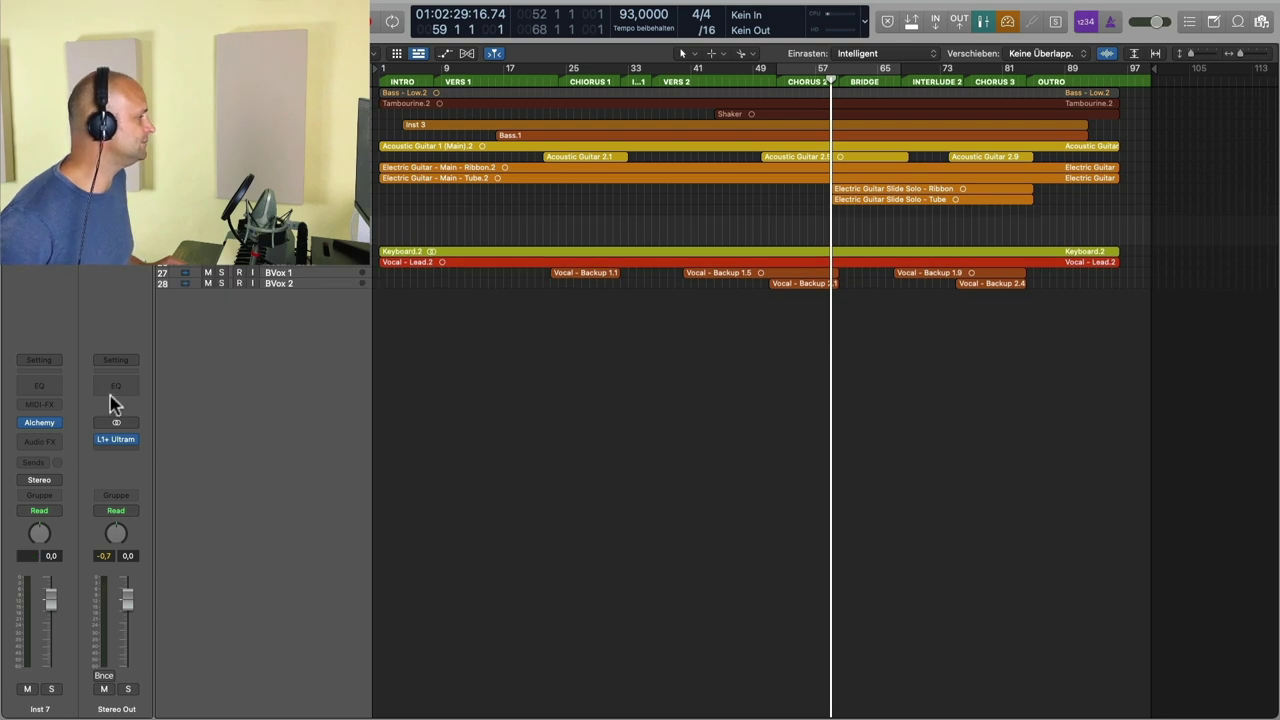
{"action": "left_click", "coordinate": [40, 423]}
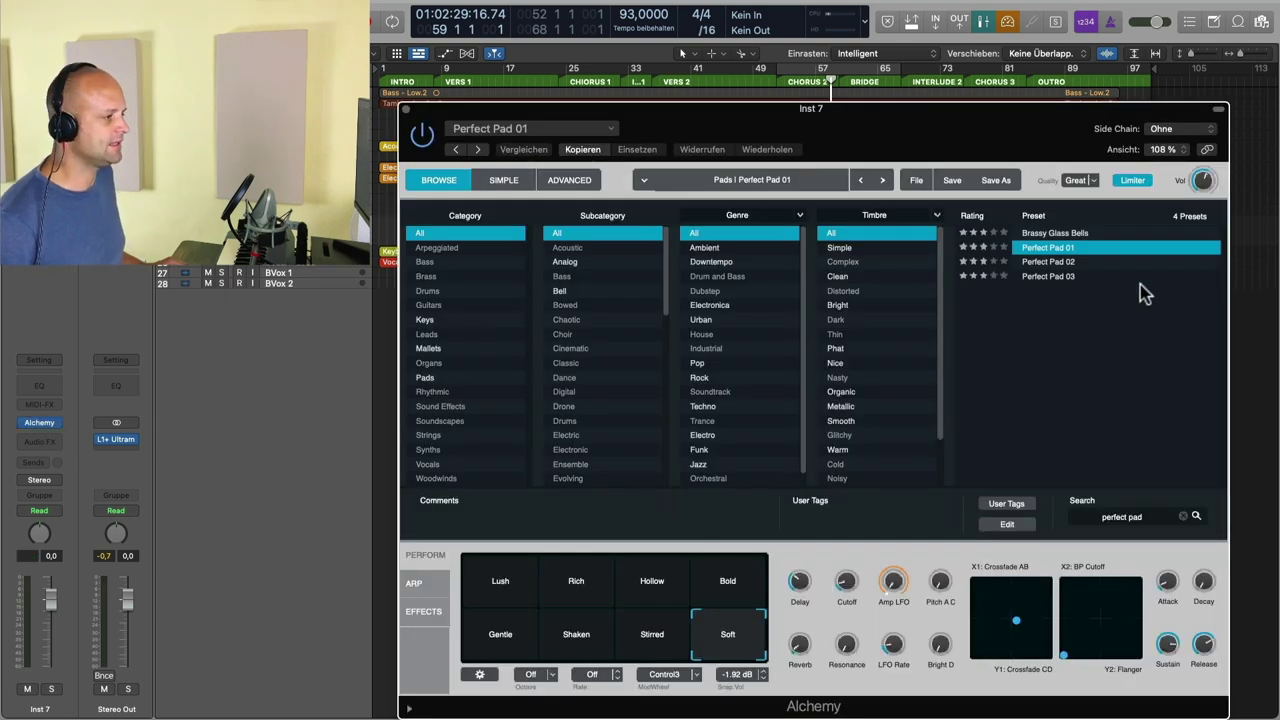
{"action": "left_click", "coordinate": [1096, 276]}
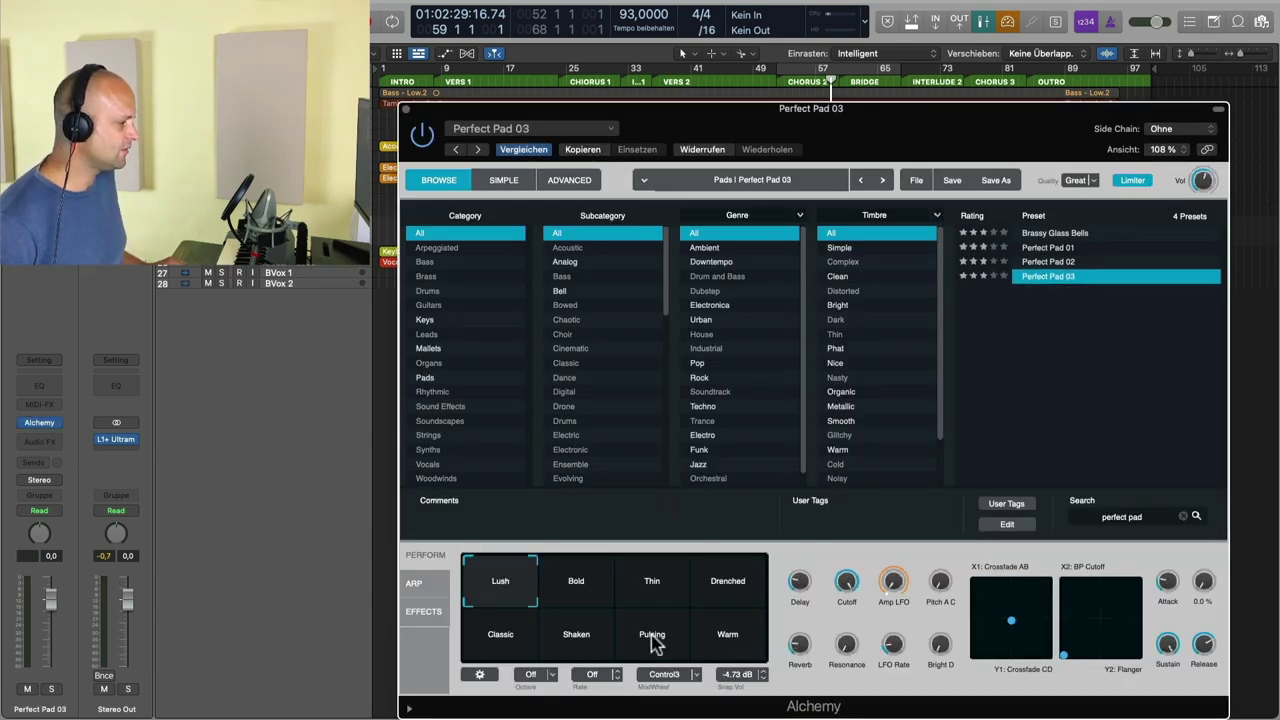
Audition the Classic, Lush and Thin variations of Perfect Pad 03 and settle on Classic
{"action": "left_click", "coordinate": [510, 638]}
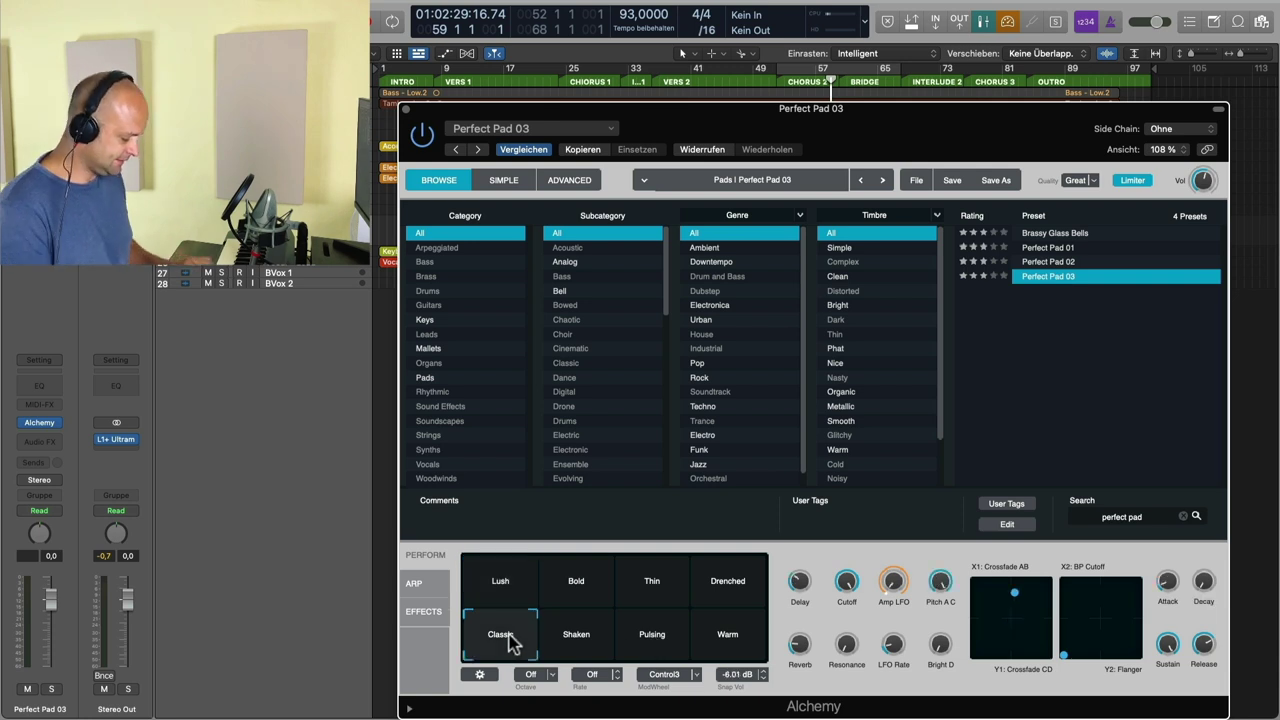
{"action": "left_click", "coordinate": [500, 586]}
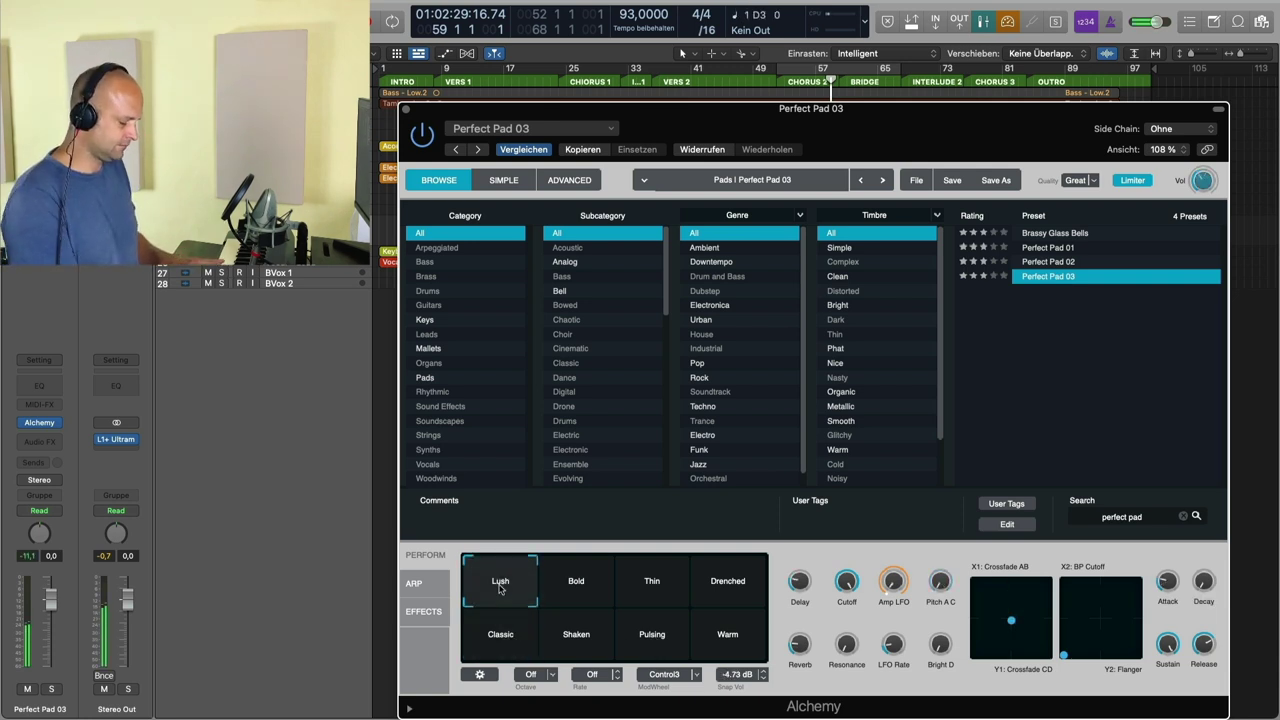
{"action": "left_click", "coordinate": [660, 592]}
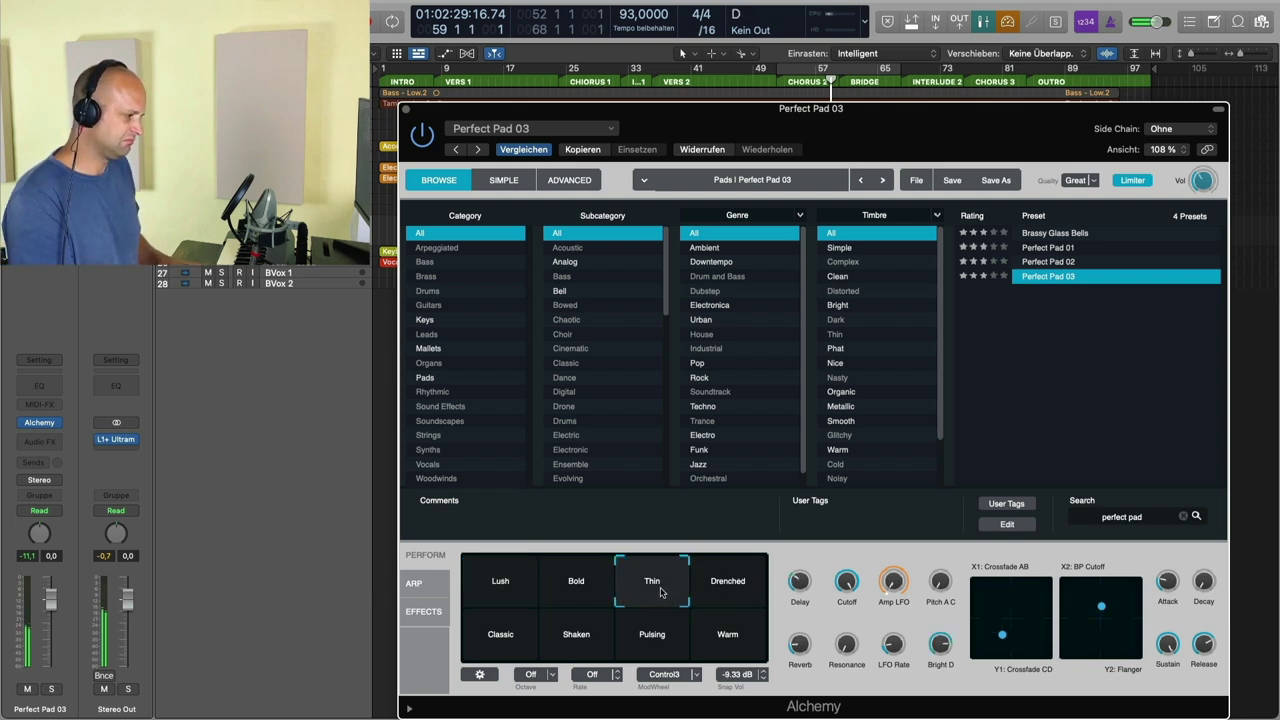
{"action": "left_click", "coordinate": [500, 638]}
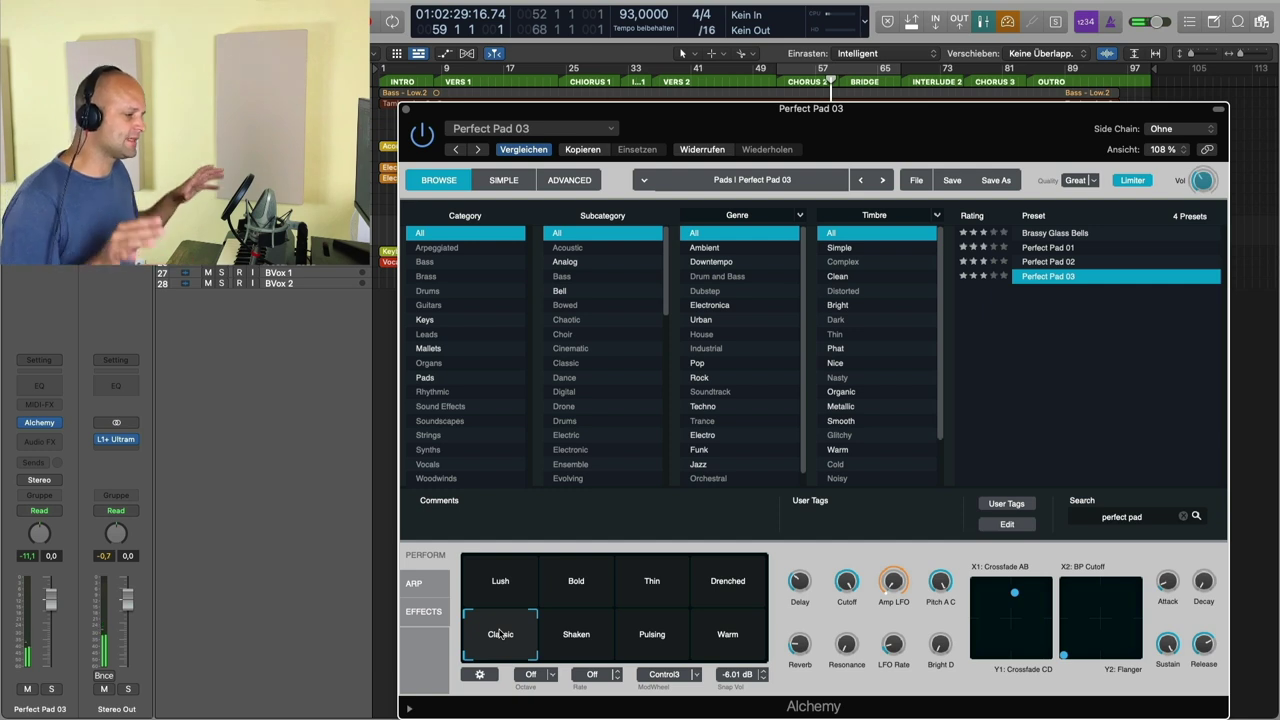
Reduce Perfect Pad 03's Sustain to 82.1 %, adjust Alchemy's output volume and close the instrument
{"action": "left_click_drag", "start_coordinate": [1162, 648], "coordinate": [1162, 670]}
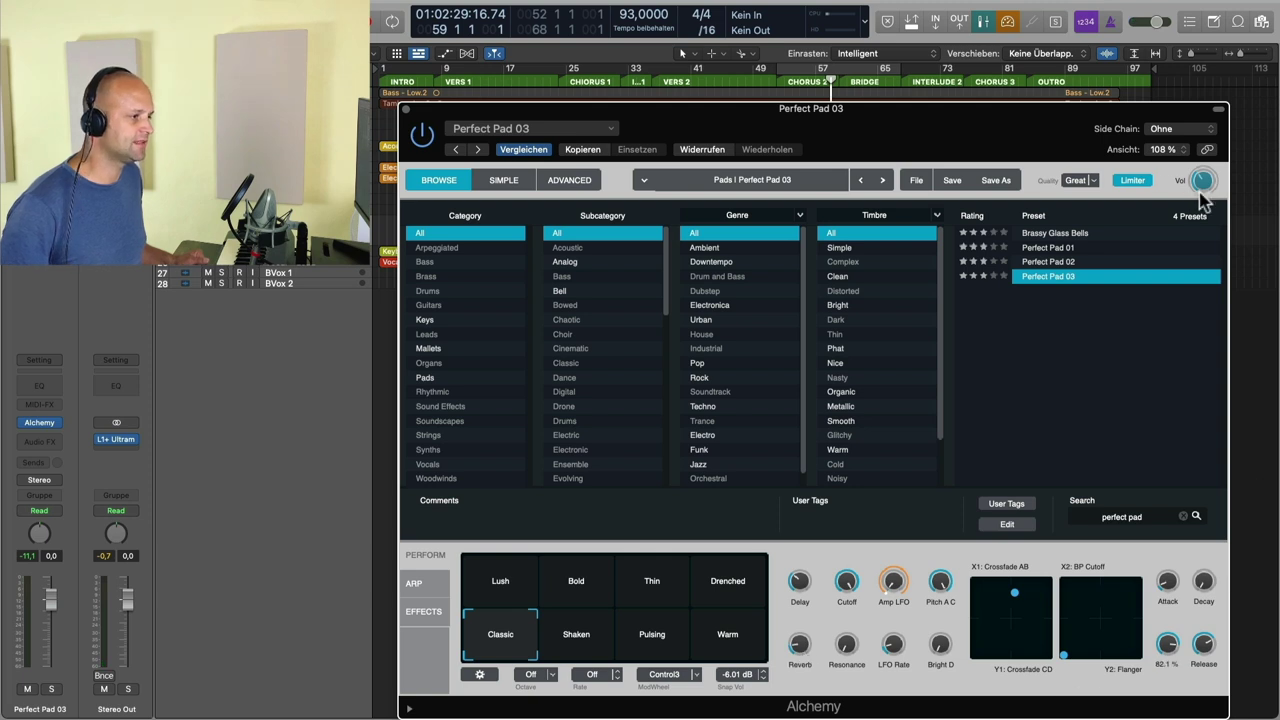
{"action": "left_click_drag", "start_coordinate": [1203, 198], "coordinate": [1198, 183]}
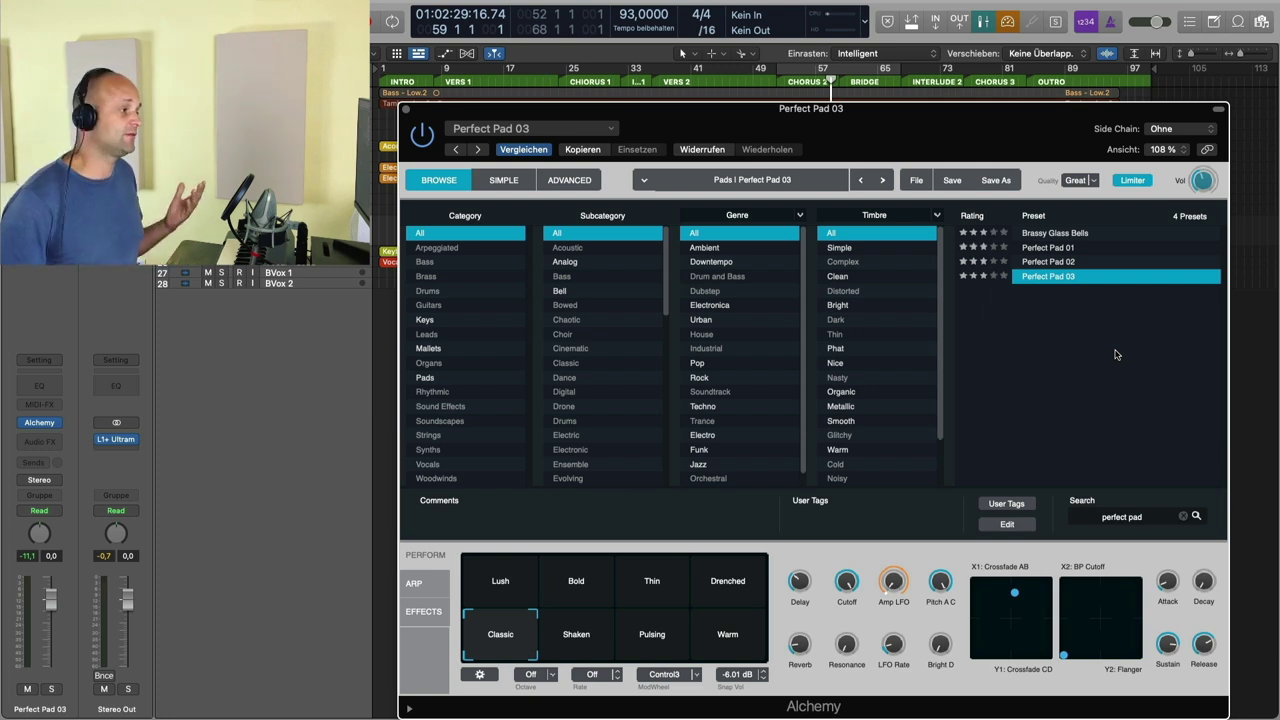
{"action": "left_click", "coordinate": [406, 108]}
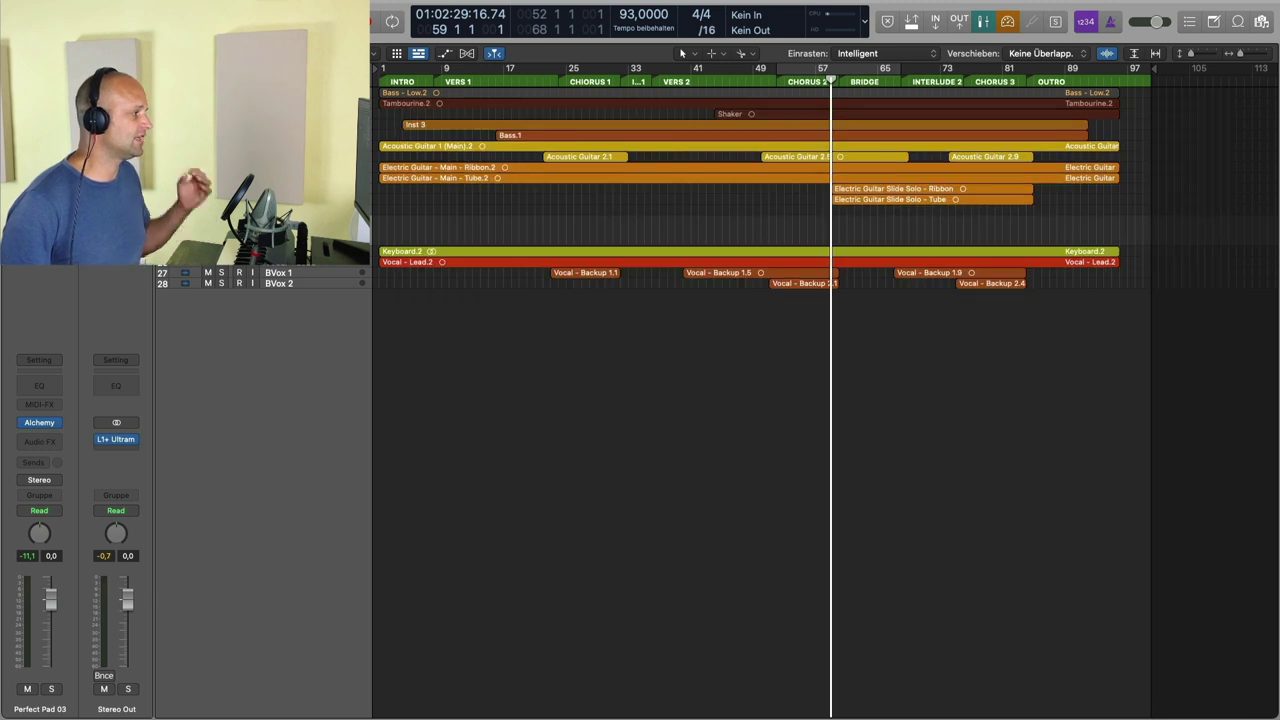
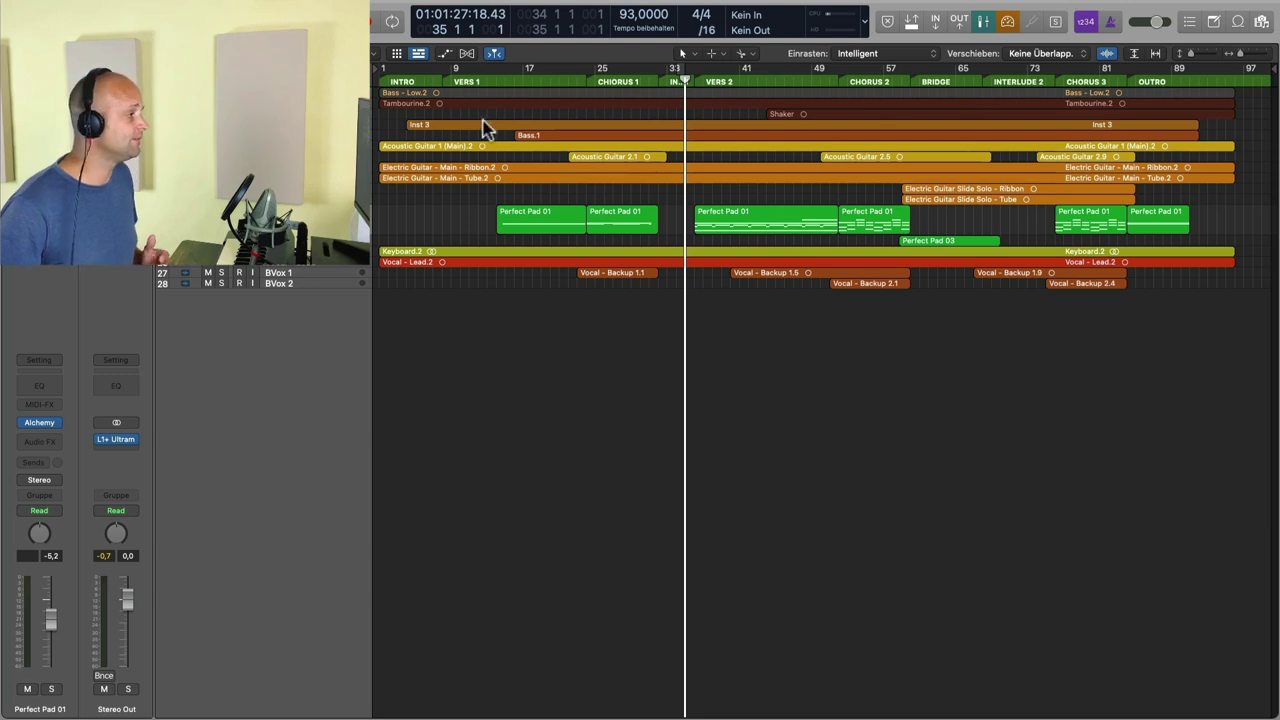
Play verse 1 from bar 13 to hear the pad's entry in the mix
{"action": "left_click", "coordinate": [486, 81]}
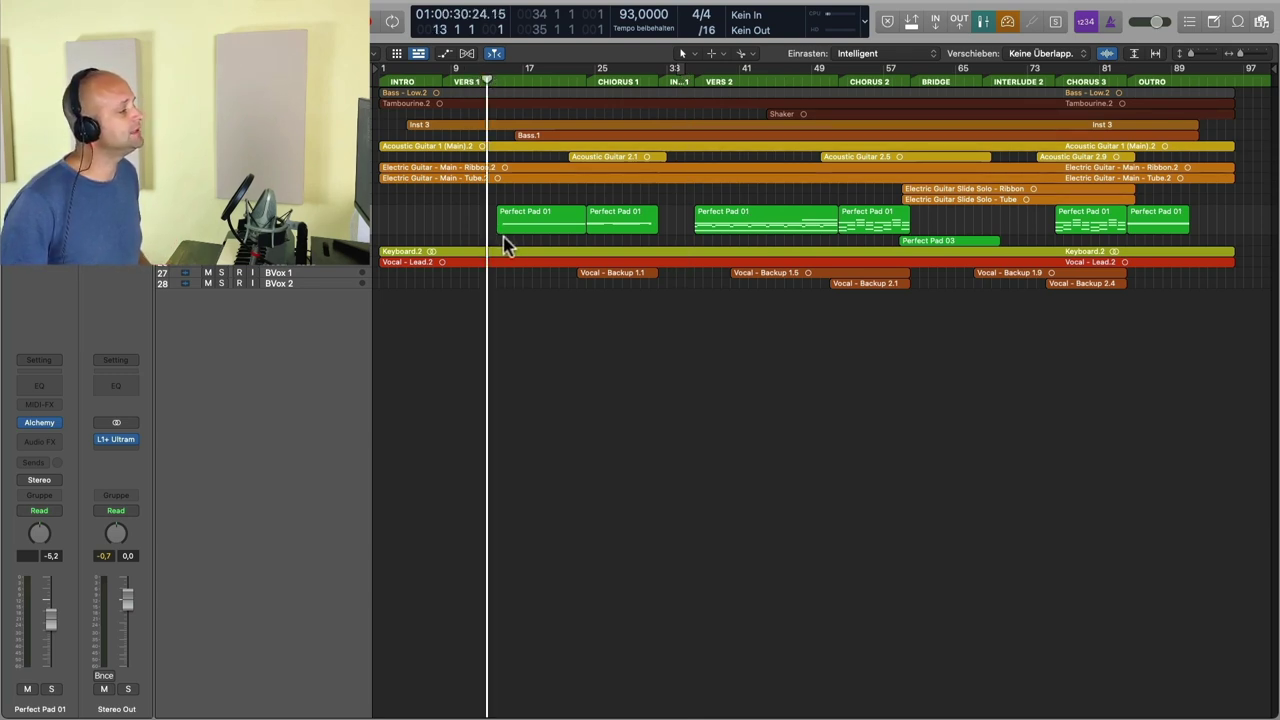
{"action": "key", "text": "space"}
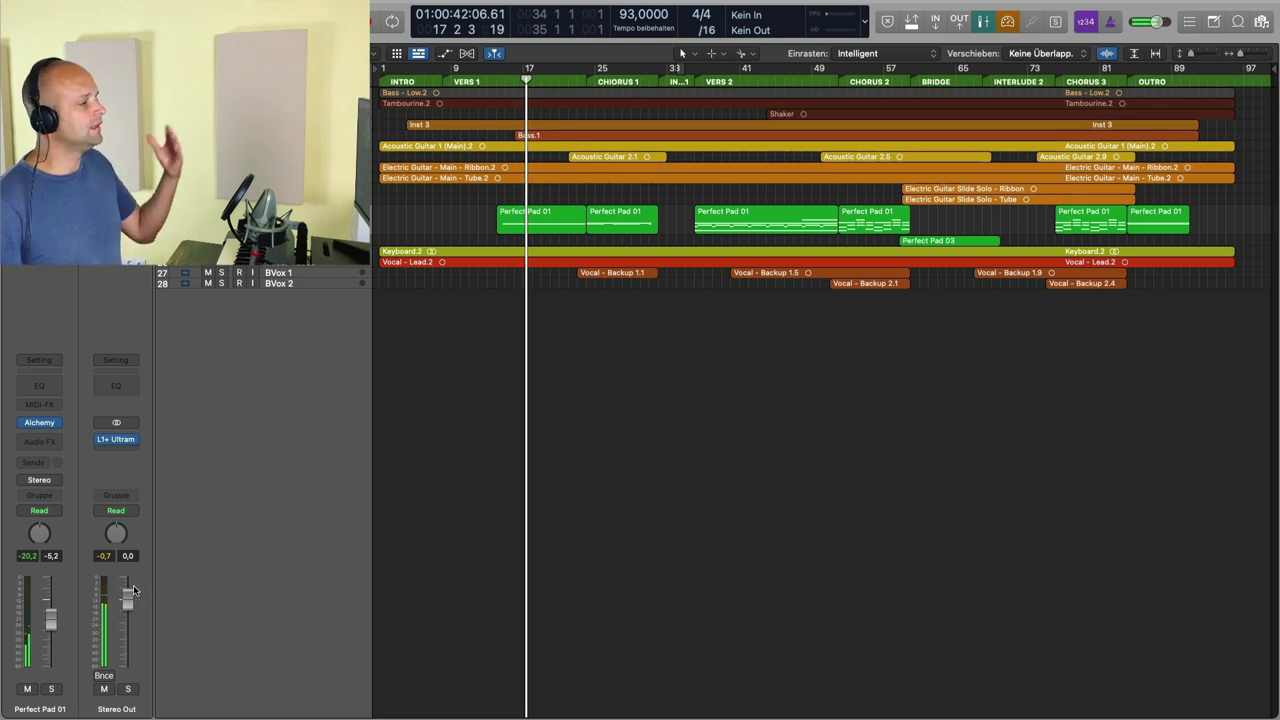
{"action": "left_click", "coordinate": [517, 76]}
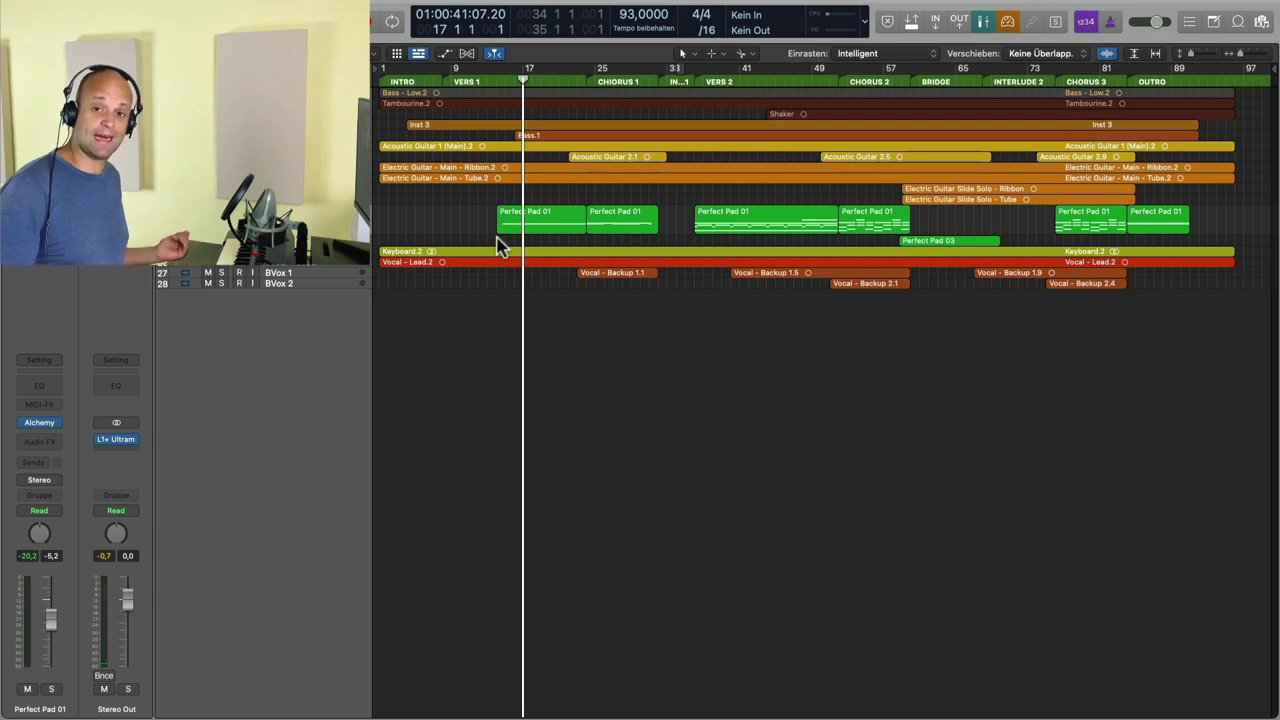
Play from the start of the first pad region while raising the Perfect Pad 01 fader from fully down to -8.4 dB
{"action": "left_click", "coordinate": [500, 82]}
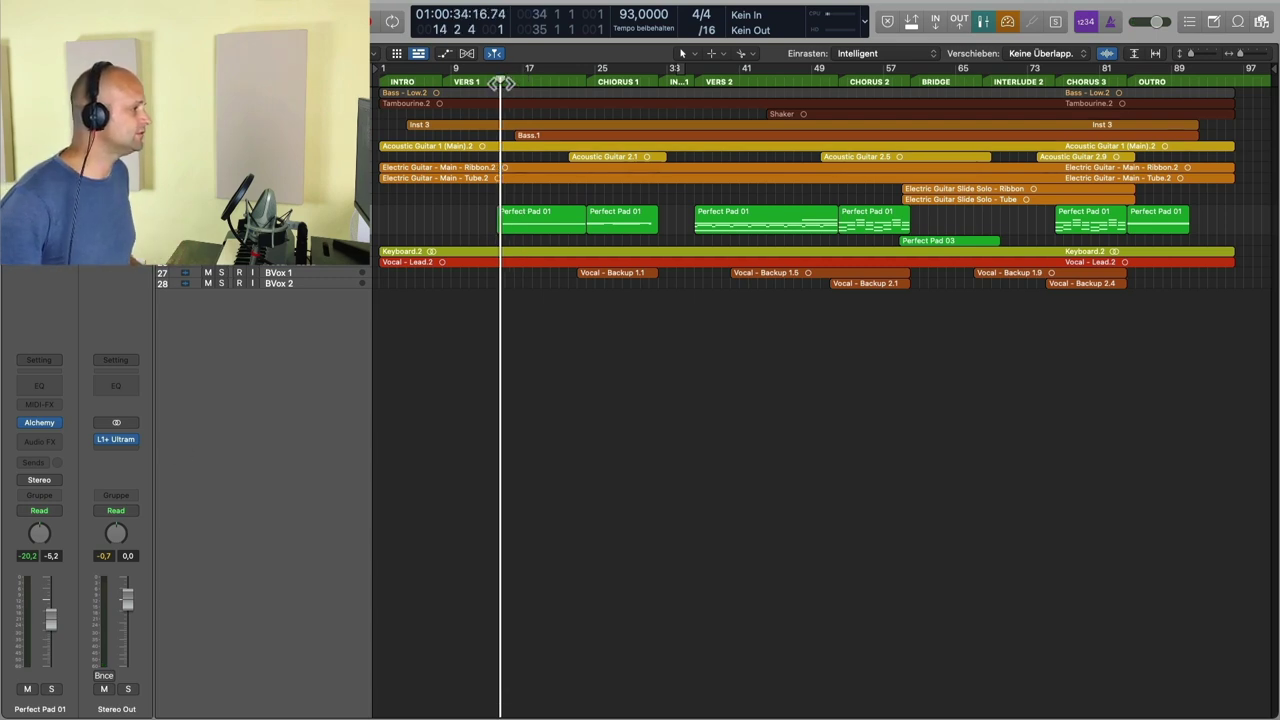
{"action": "left_click", "coordinate": [497, 80]}
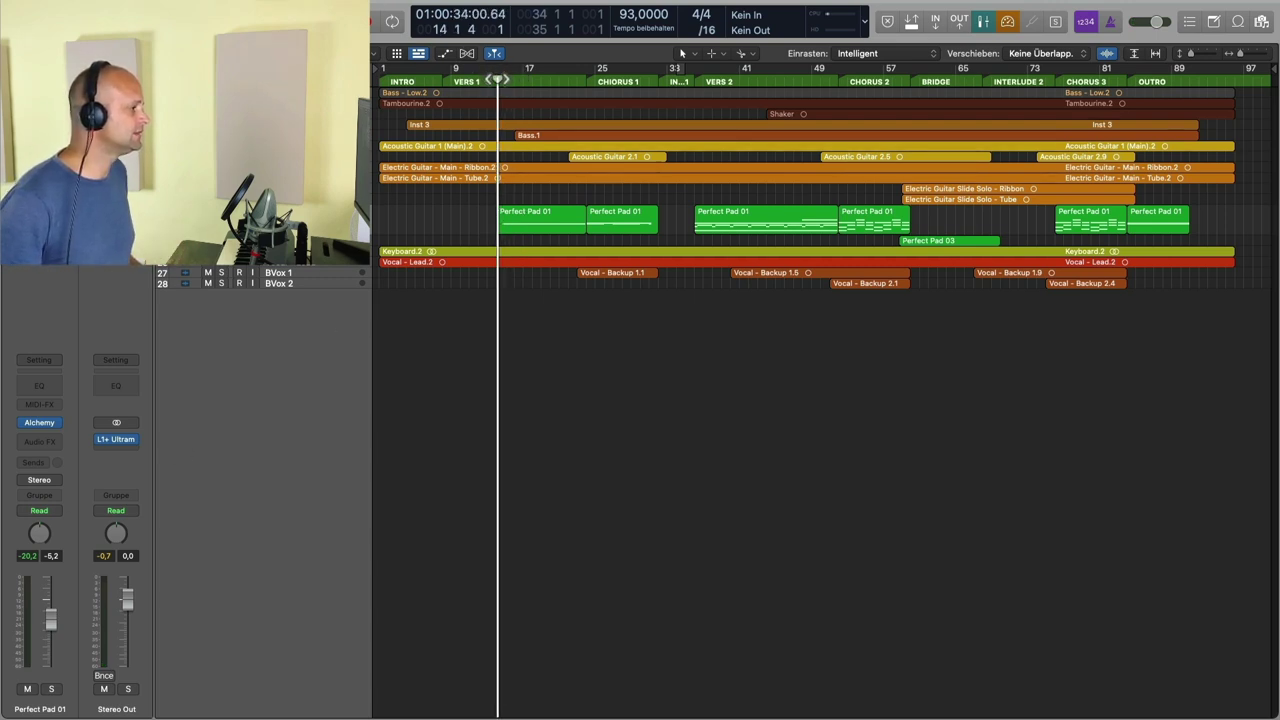
{"action": "left_click_drag", "start_coordinate": [49, 620], "coordinate": [58, 716]}
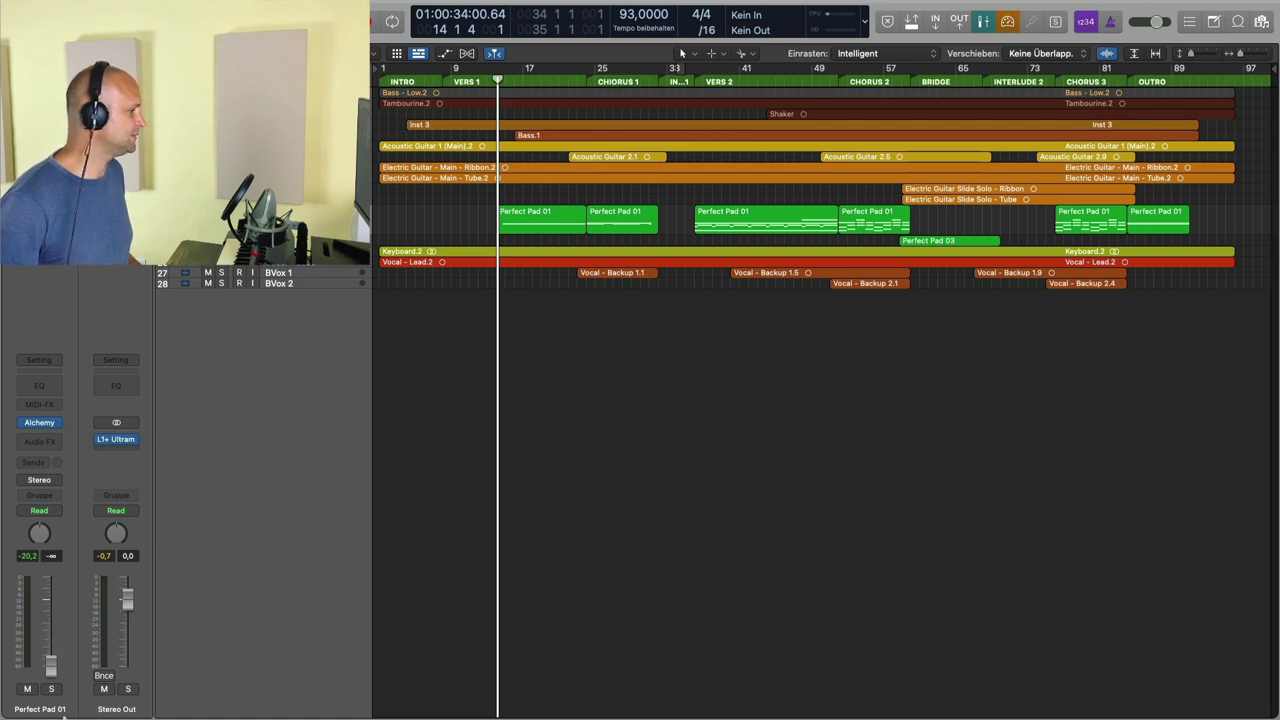
{"action": "key", "text": "space"}
{"action": "left_click_drag", "start_coordinate": [52, 674], "coordinate": [52, 650]}
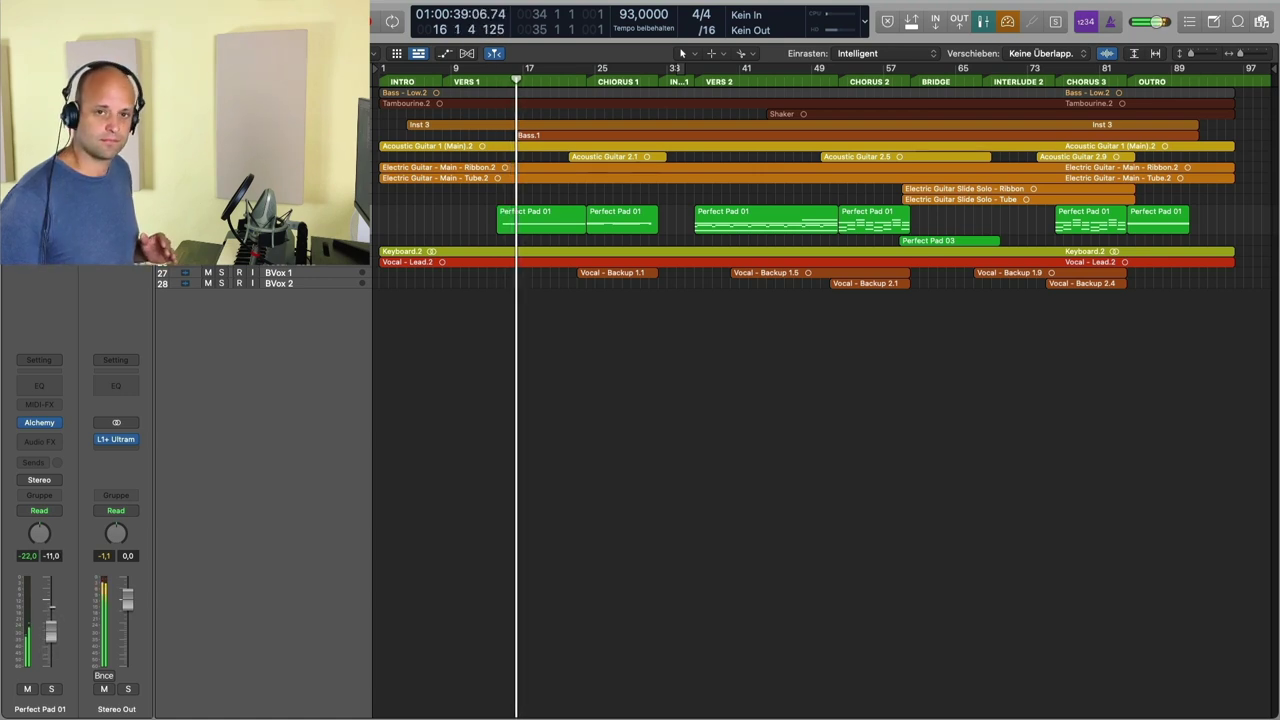
{"action": "key", "text": "space"}
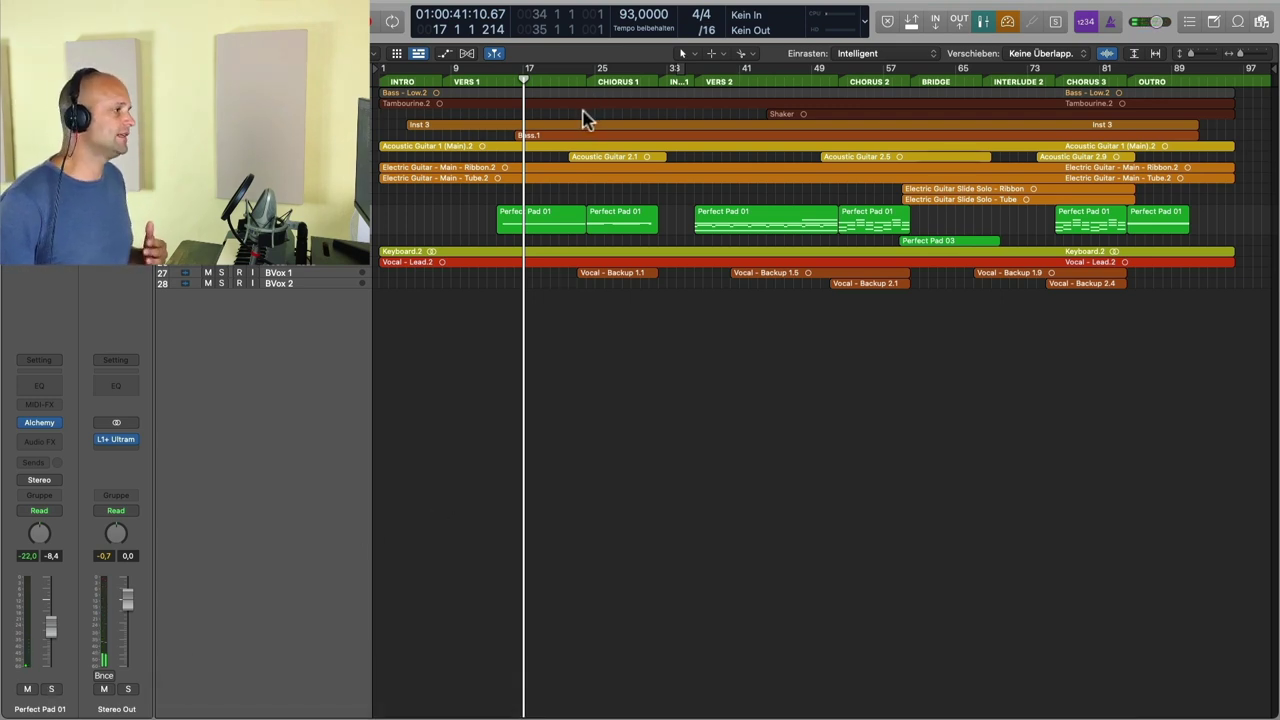
Move the playhead to the start of the bridge, select the Perfect Pad 03 track and lower its fader to silence
{"action": "left_click", "coordinate": [845, 80]}
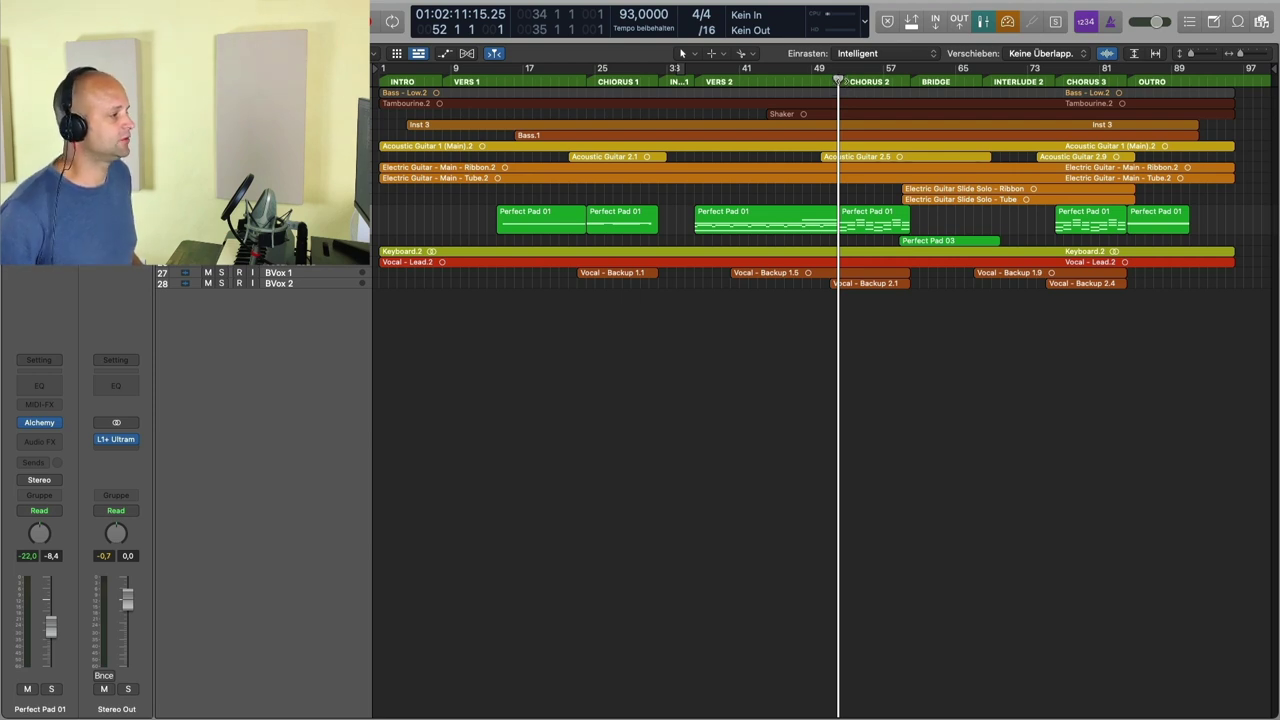
{"action": "left_click", "coordinate": [902, 81]}
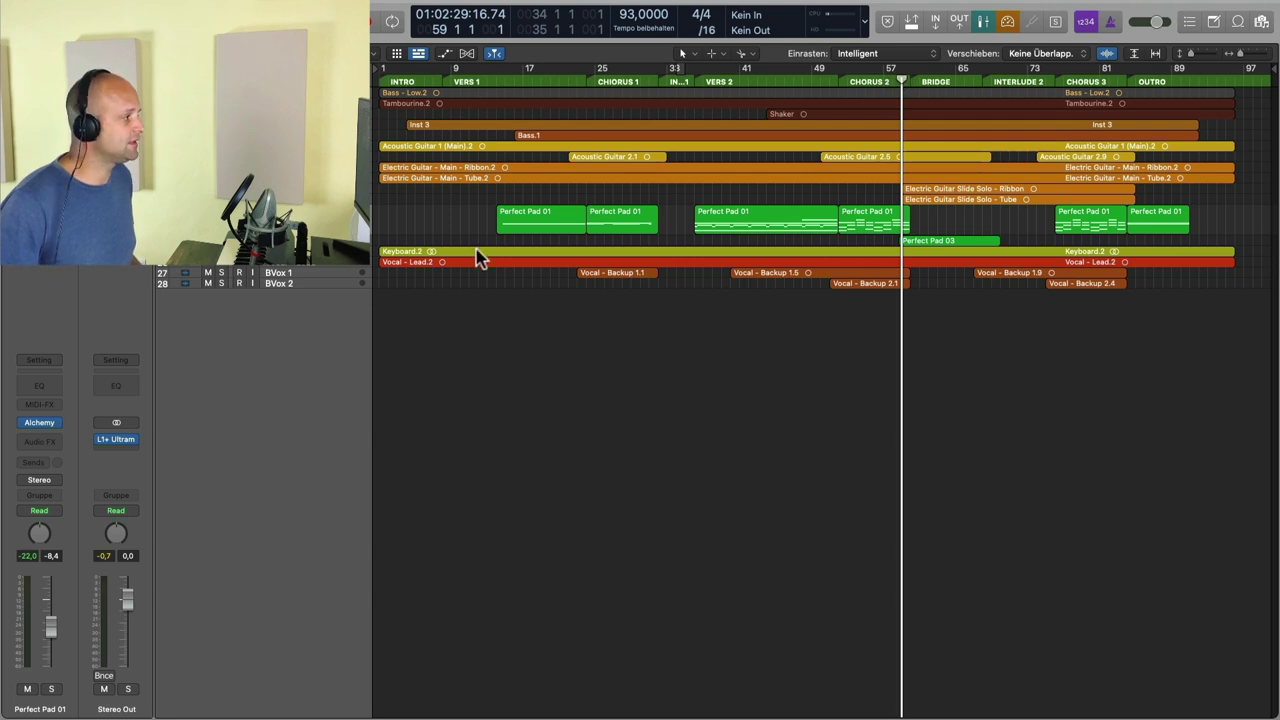
{"action": "left_click", "coordinate": [250, 241]}
{"action": "left_click_drag", "start_coordinate": [178, 257], "coordinate": [181, 309]}
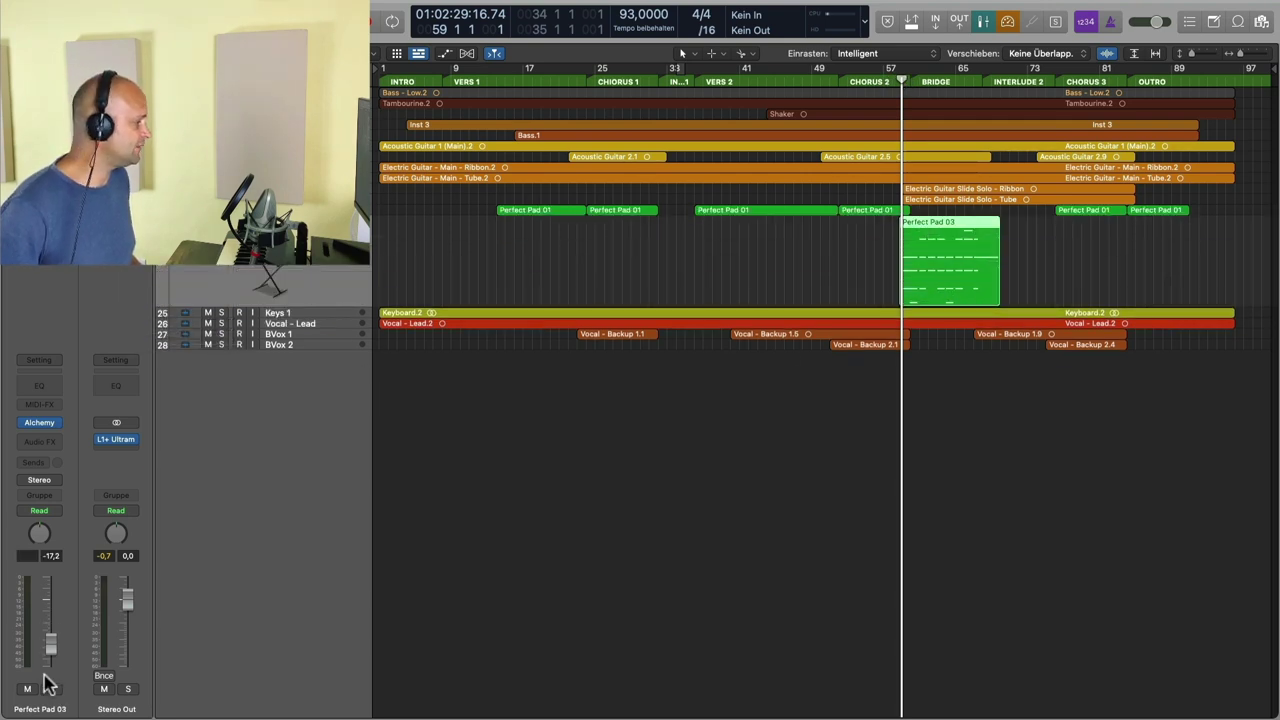
{"action": "left_click_drag", "start_coordinate": [47, 650], "coordinate": [48, 674]}
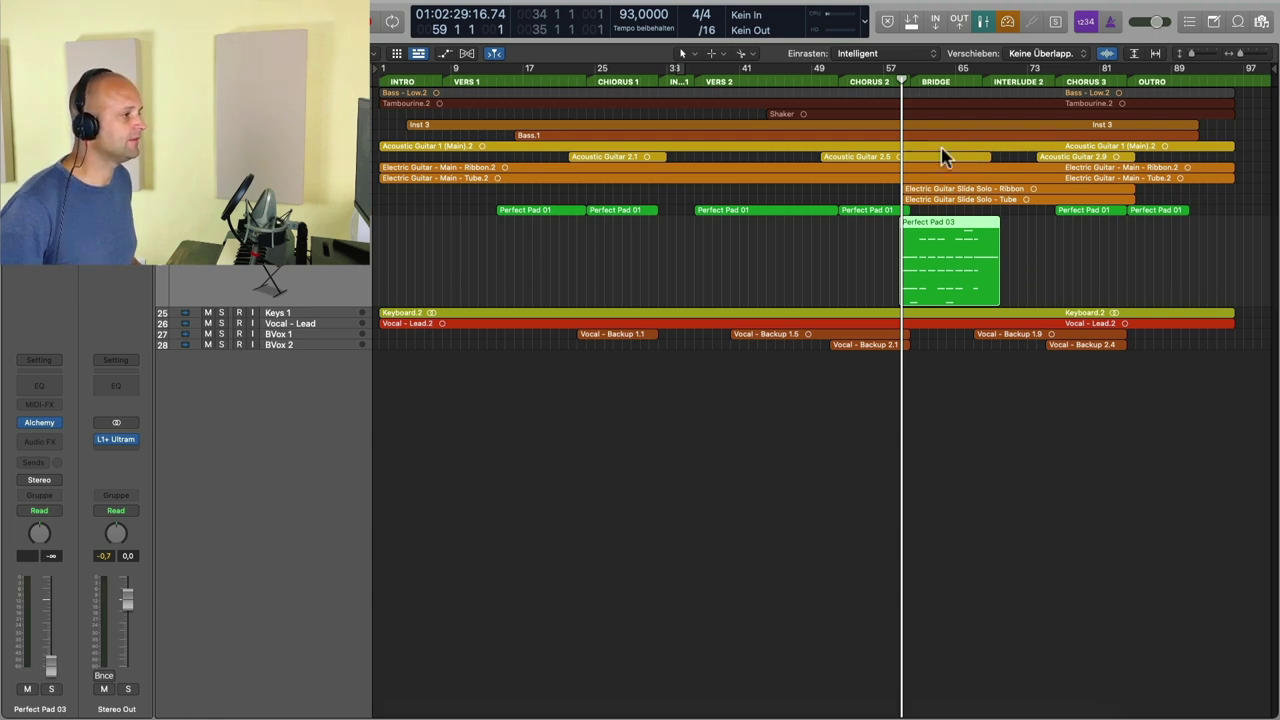
Play from about bar 57 into the bridge while raising the Perfect Pad 03 fader to -11.6 dB
{"action": "left_click", "coordinate": [888, 86]}
{"action": "key", "text": "space"}
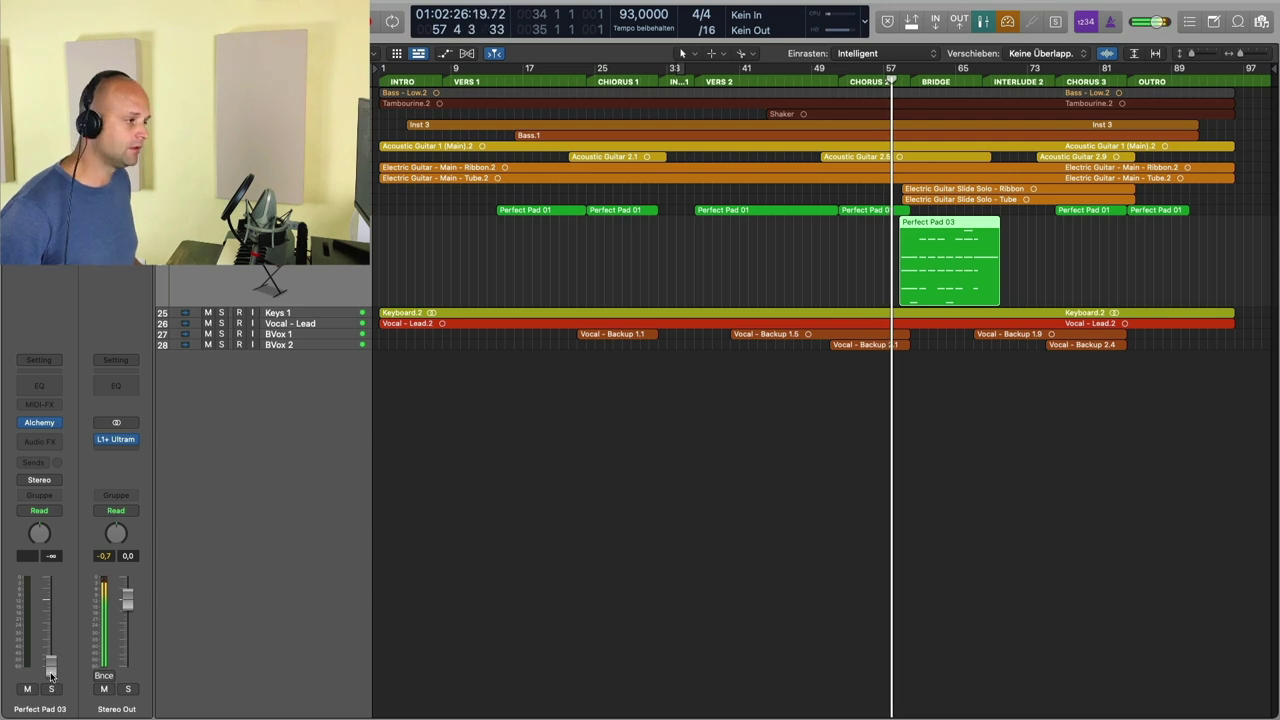
{"action": "left_click_drag", "start_coordinate": [52, 676], "coordinate": [52, 632]}
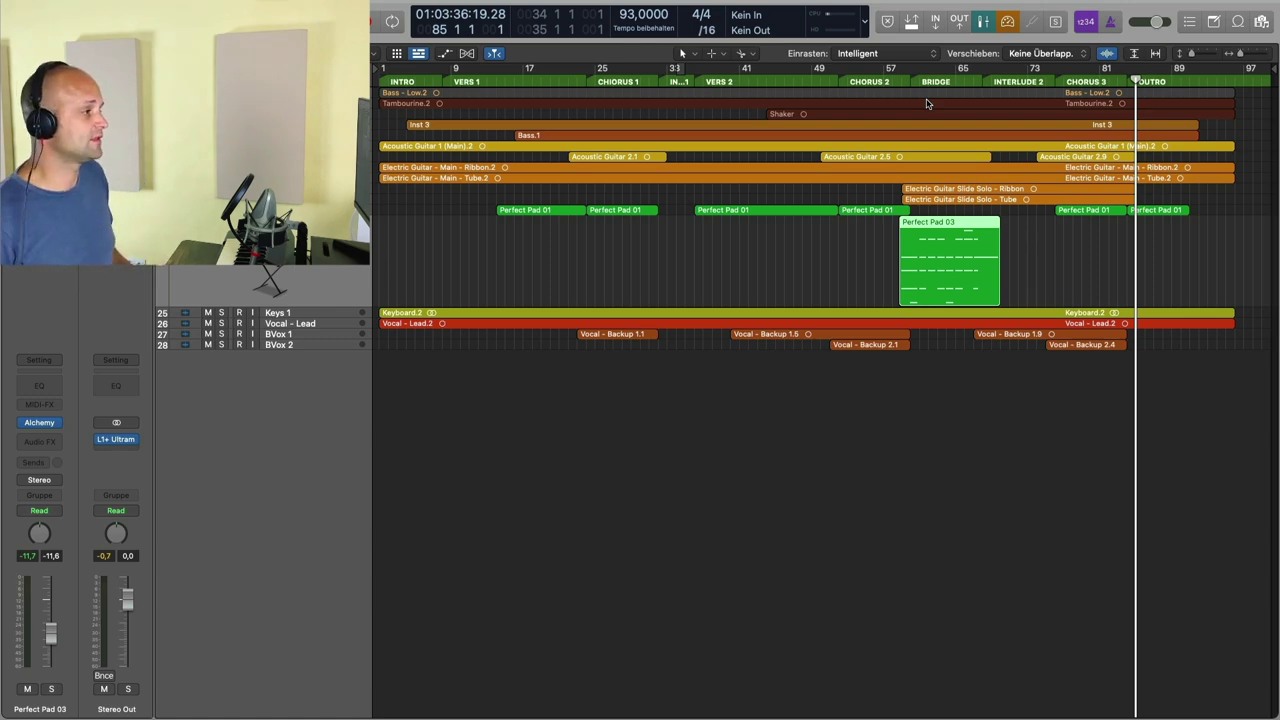
Play from the start of chorus 2 and toggle the Perfect Pad 01 mute to compare the mix with and without the pad
{"action": "left_click", "coordinate": [837, 78]}
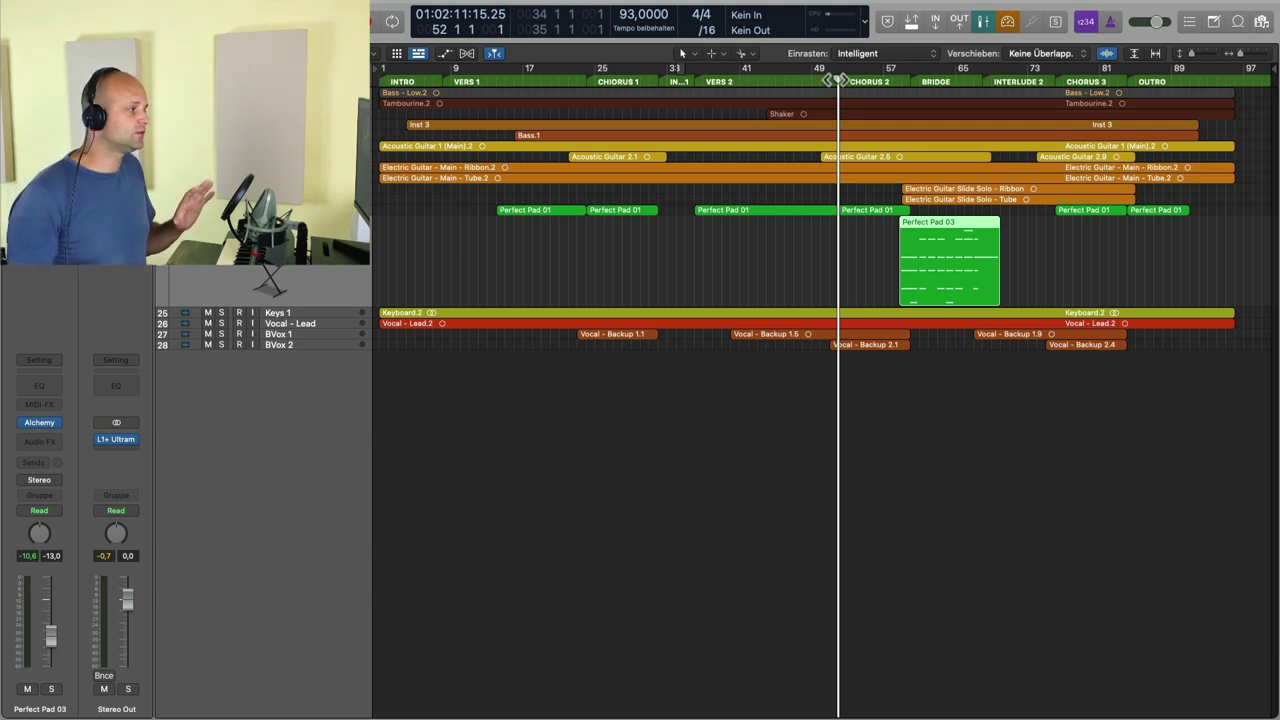
{"action": "left_click", "coordinate": [540, 210]}
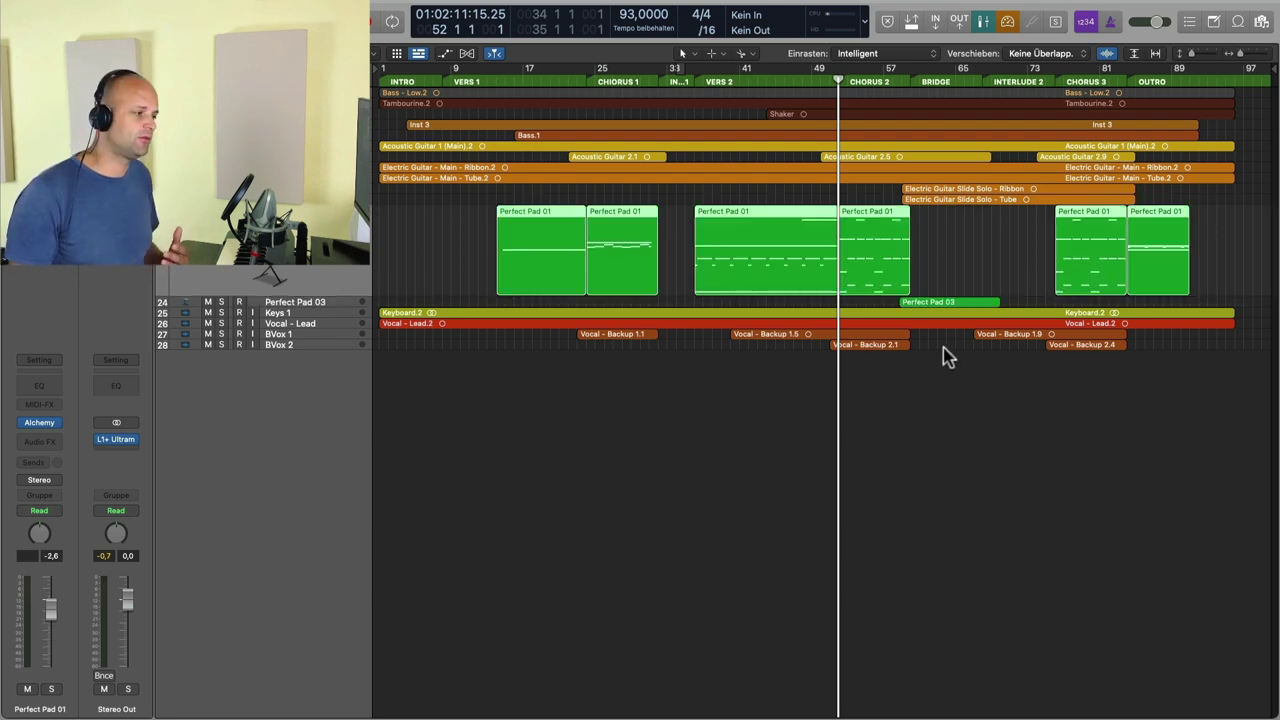
{"action": "left_click", "coordinate": [960, 387]}
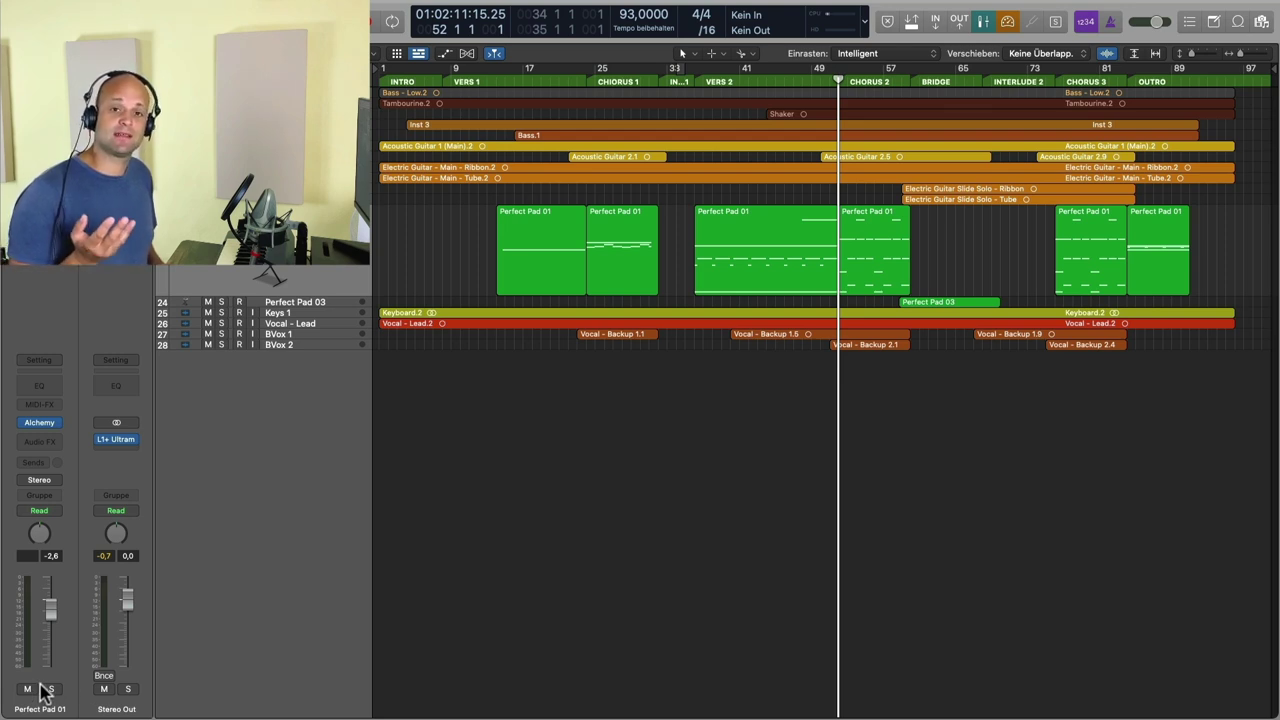
{"action": "key", "text": "space"}
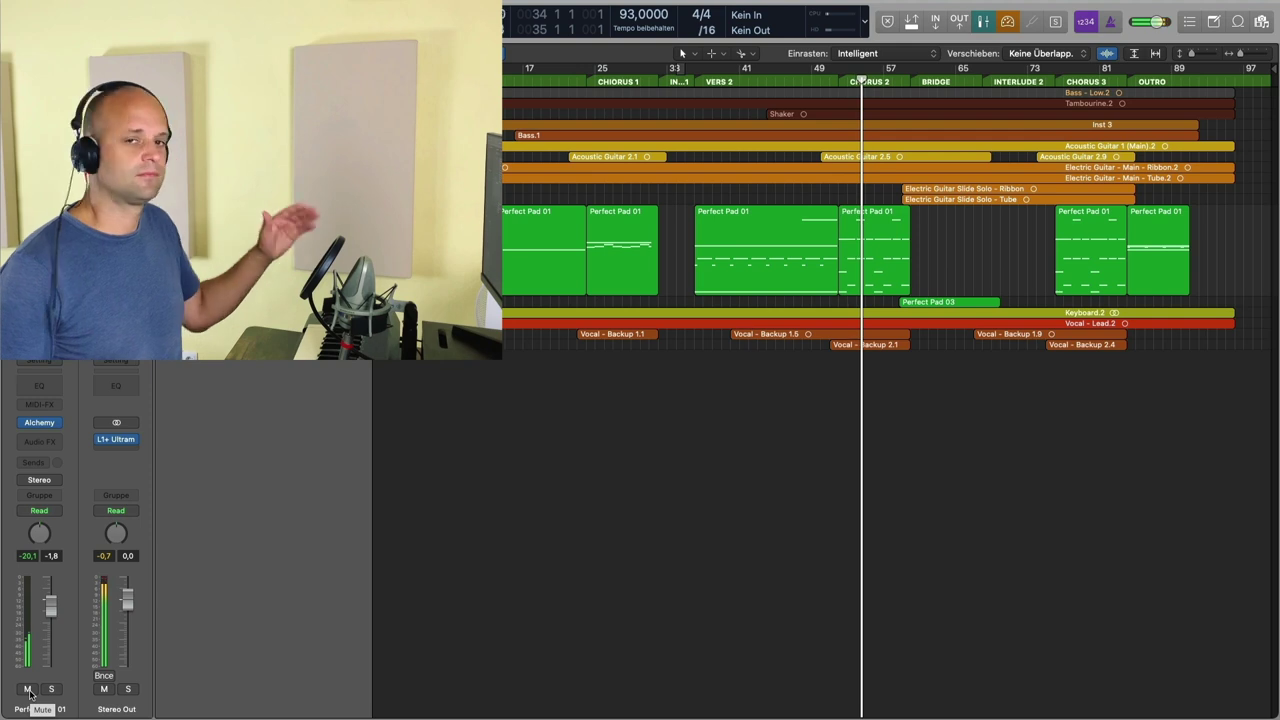
{"action": "left_click", "coordinate": [28, 689]}
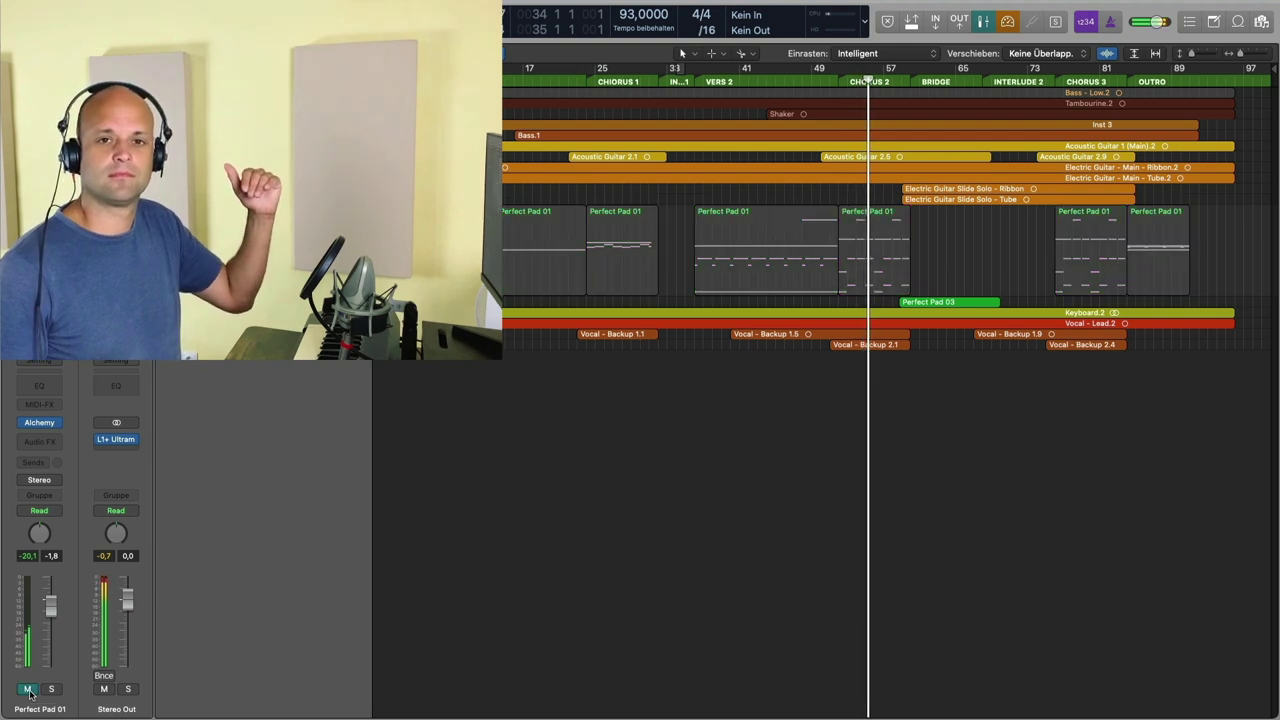
{"action": "left_click", "coordinate": [28, 689]}
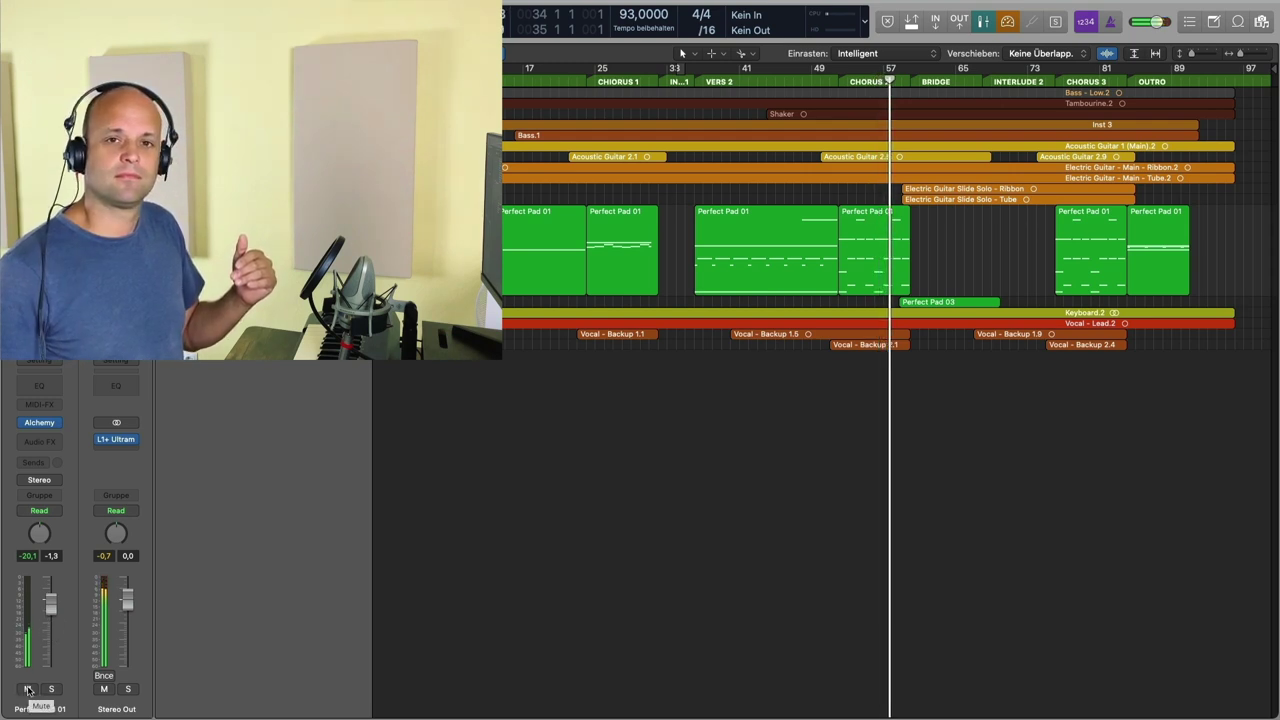
{"action": "left_click", "coordinate": [28, 689]}
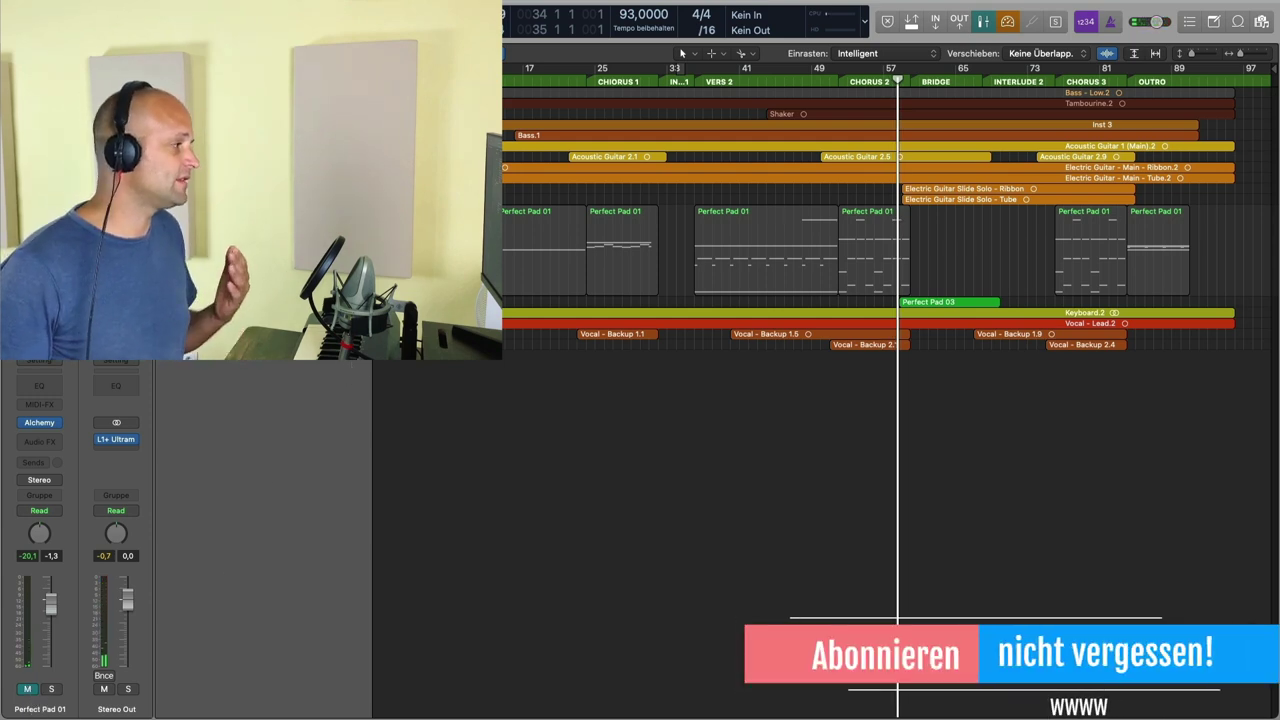
Play through the bridge and toggle the Perfect Pad 03 mute to compare the mix with and without the pad
{"action": "key", "text": "Down"}
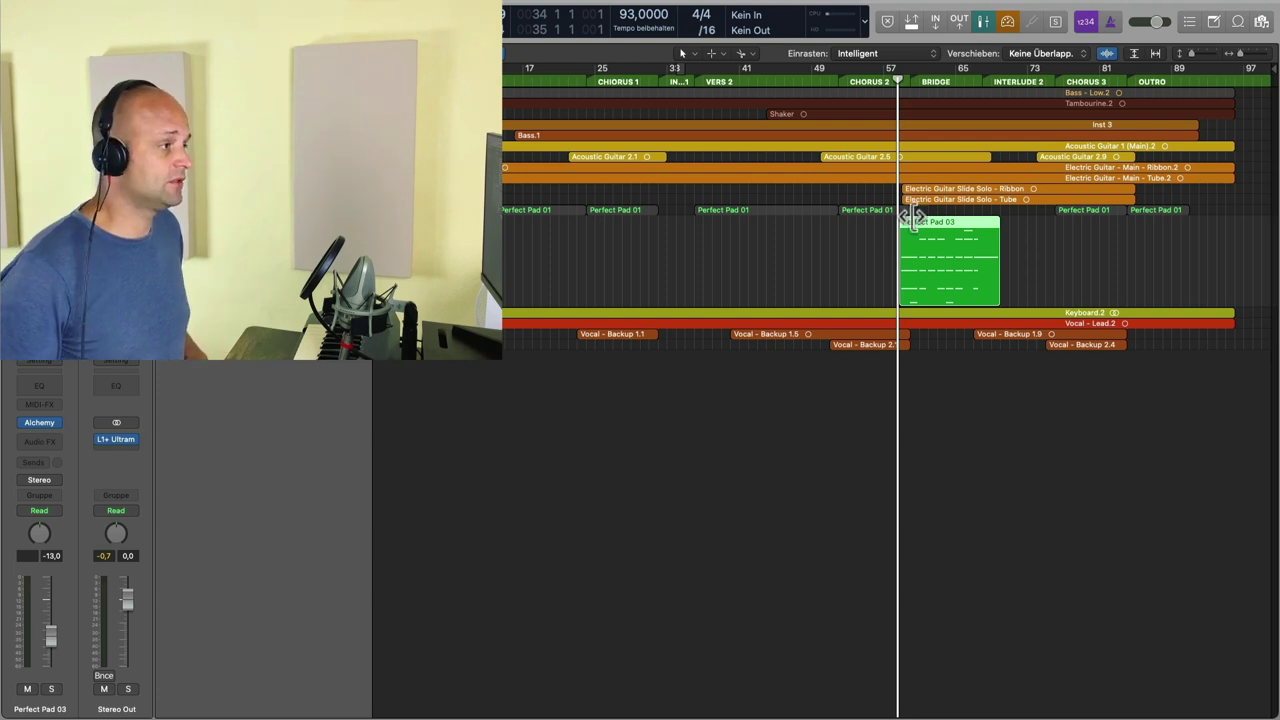
{"action": "key", "text": "space"}
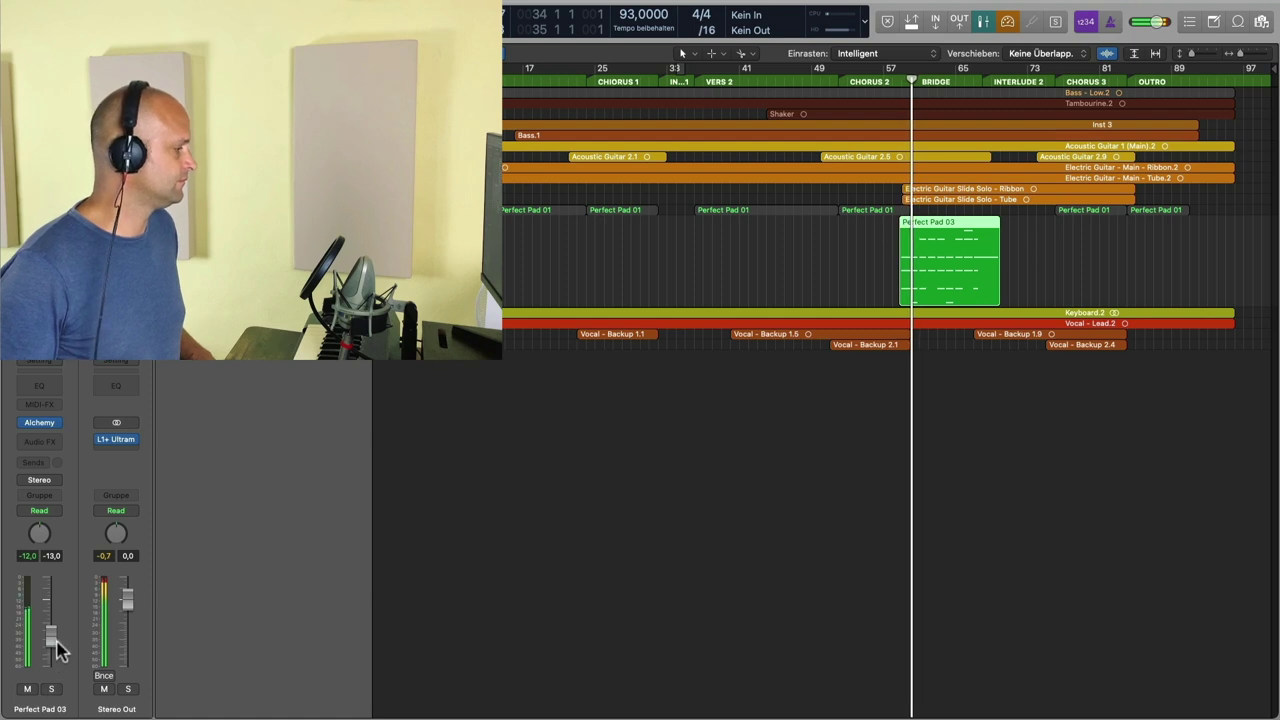
{"action": "left_click", "coordinate": [28, 689]}
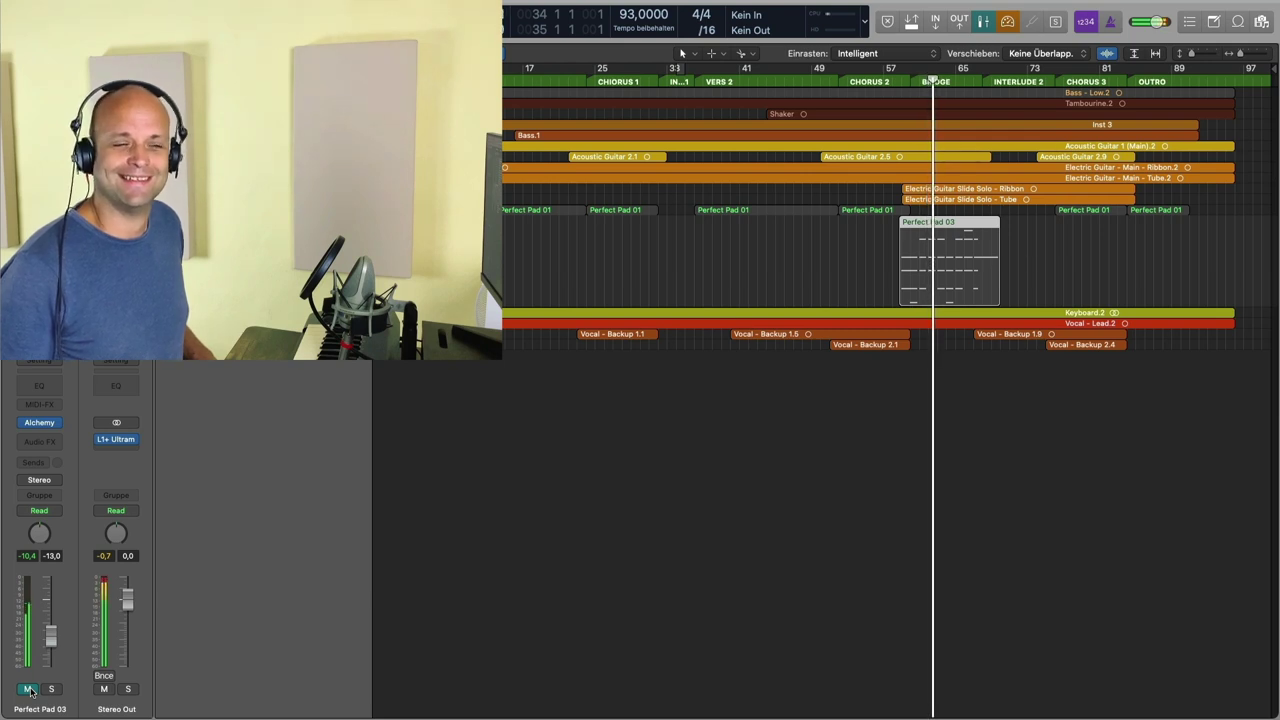
{"action": "left_click", "coordinate": [28, 689]}
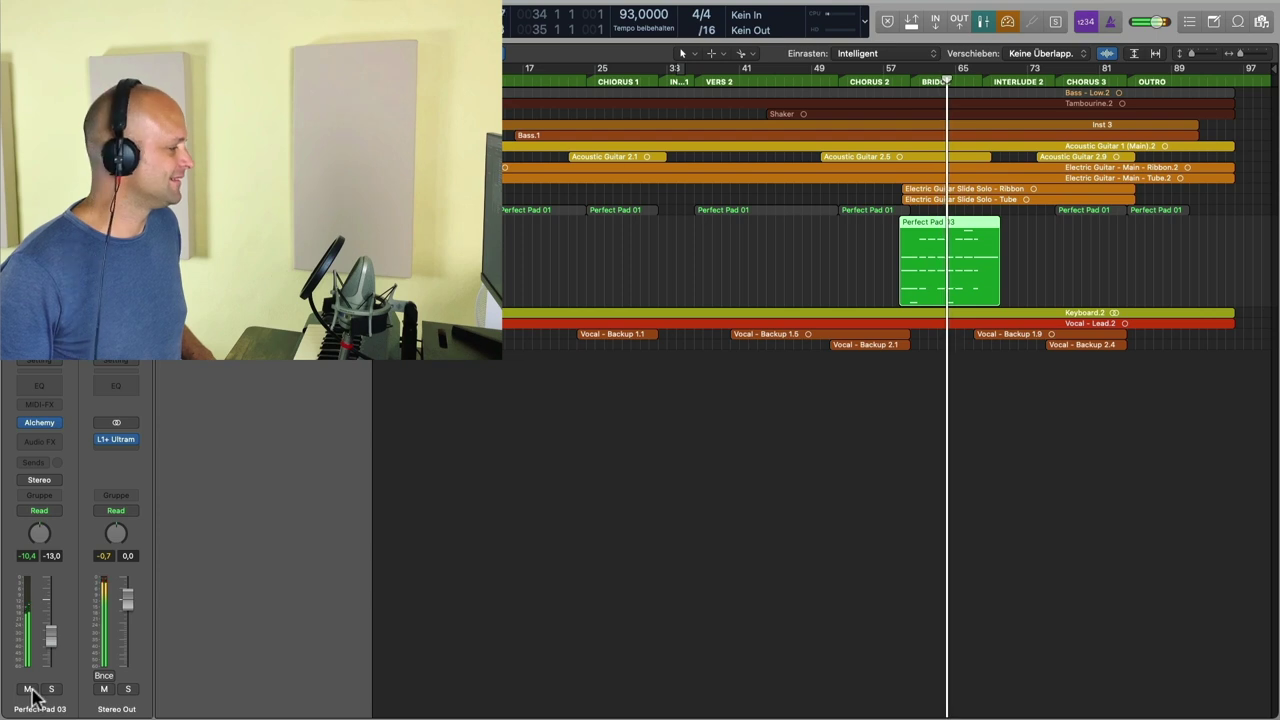
{"action": "left_click", "coordinate": [29, 690]}
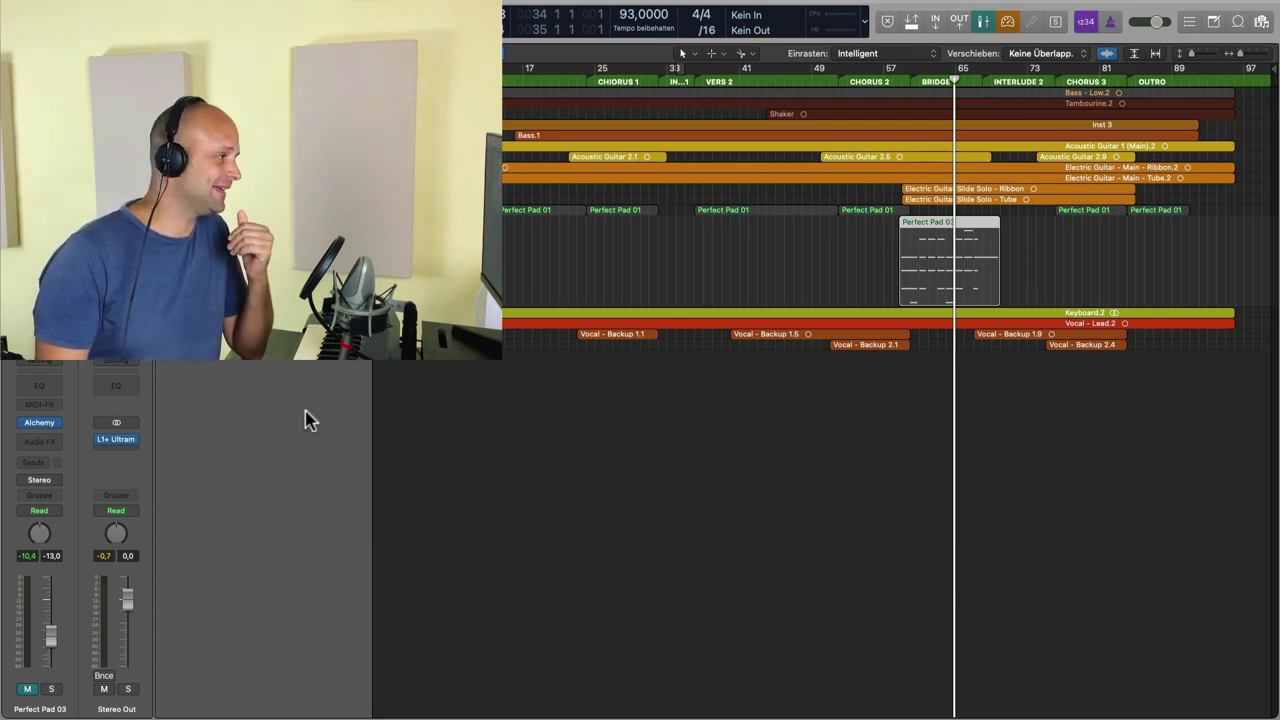
Unmute Perfect Pad 03 and show the mixer with all track channels
{"action": "key", "text": "m"}
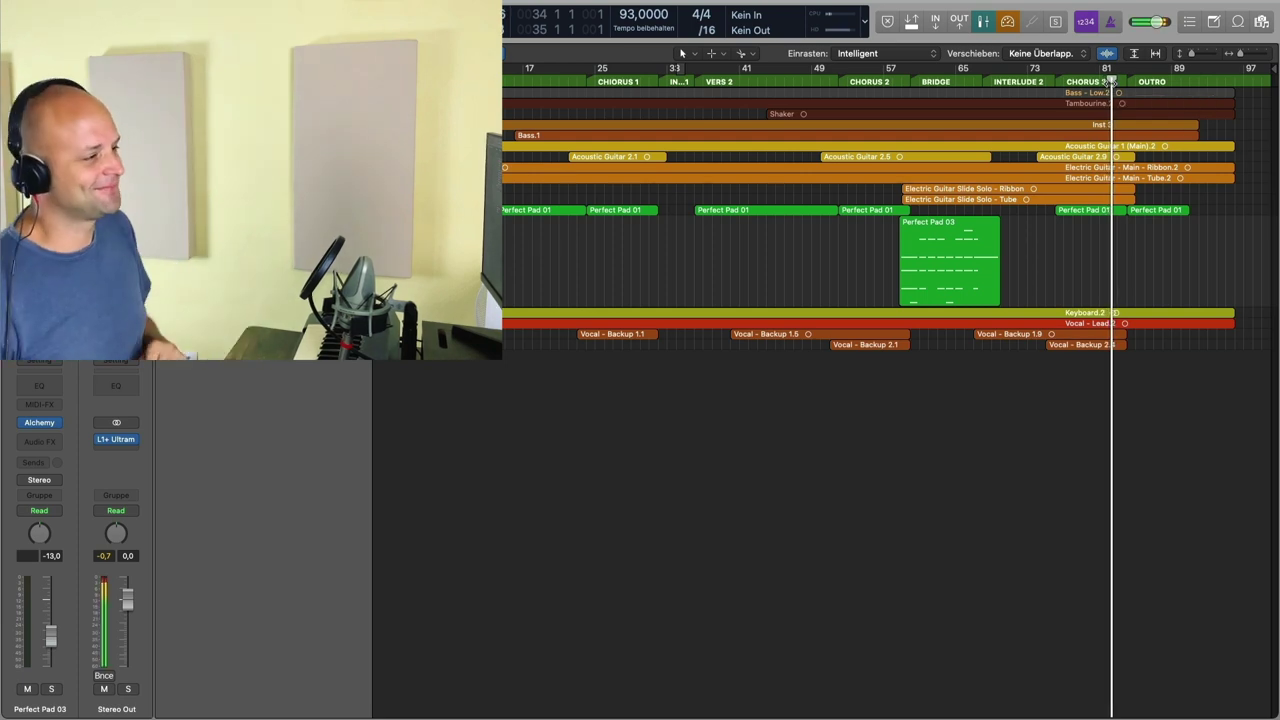
{"action": "key", "text": "x"}
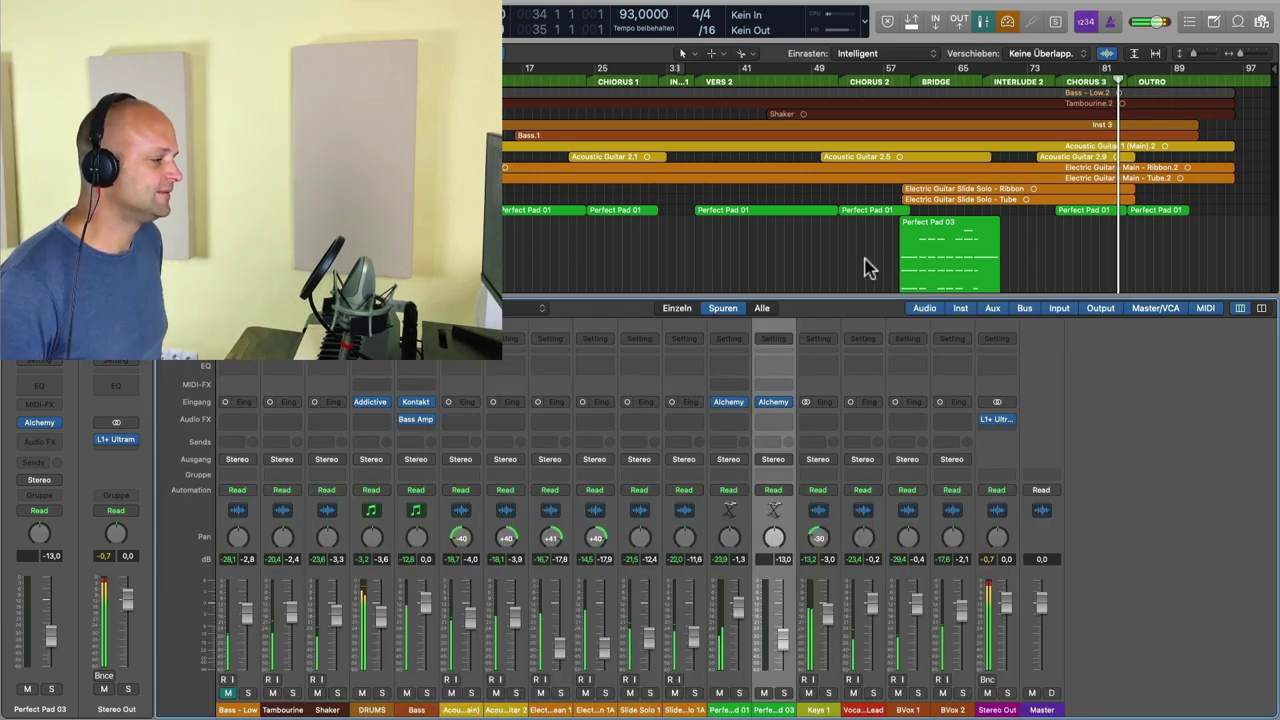